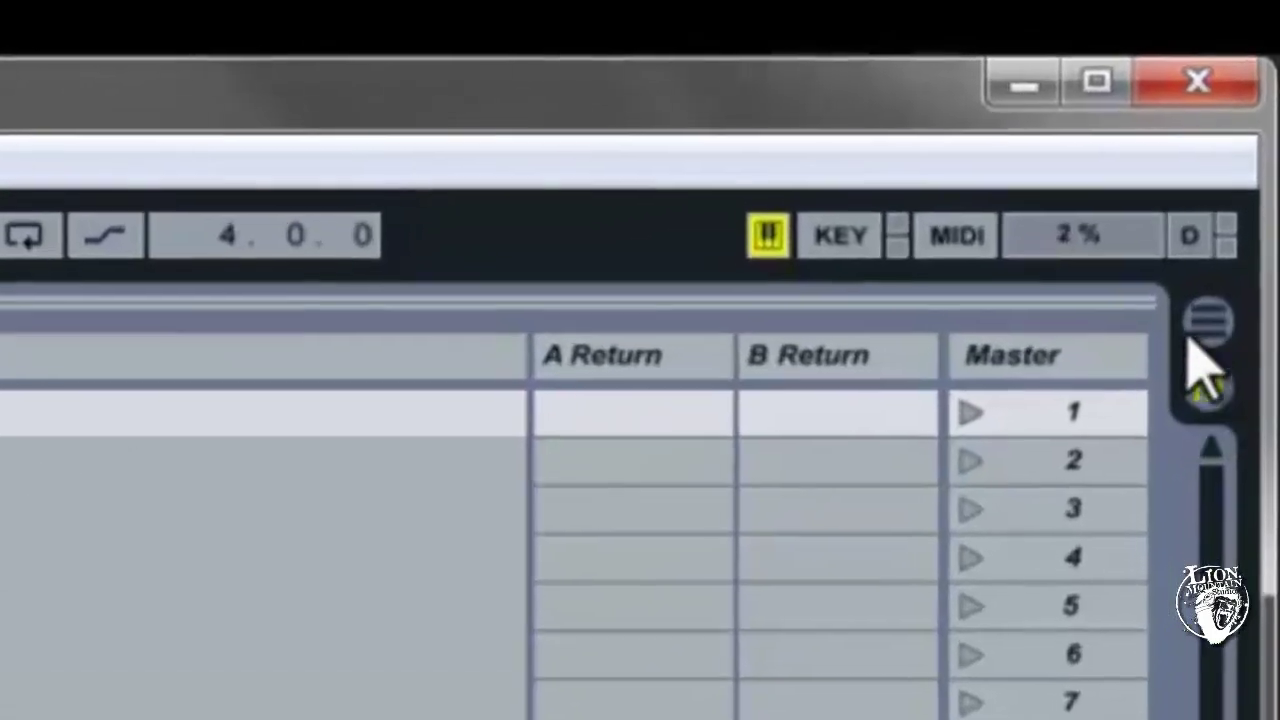
- Switch to the Arrangement View and back to the Session View twice to compare the two layouts
left_click(1231, 203)
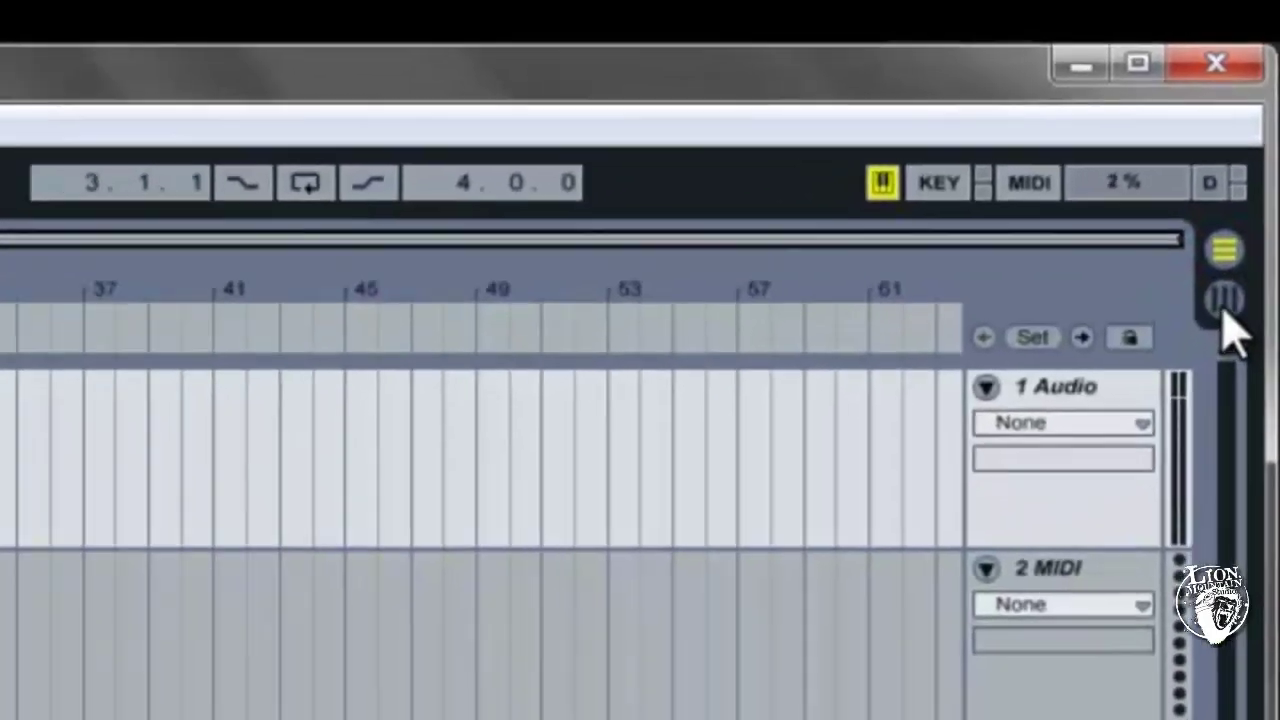
left_click(1206, 332)
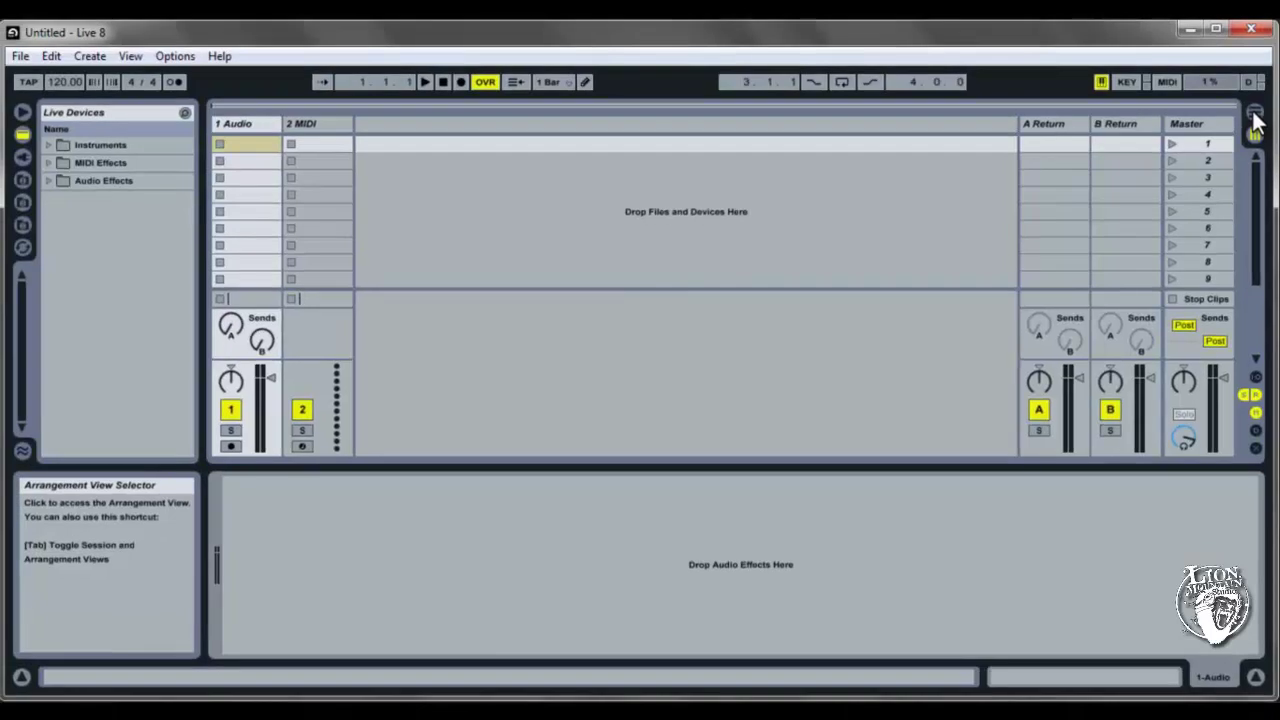
left_click(1236, 240)
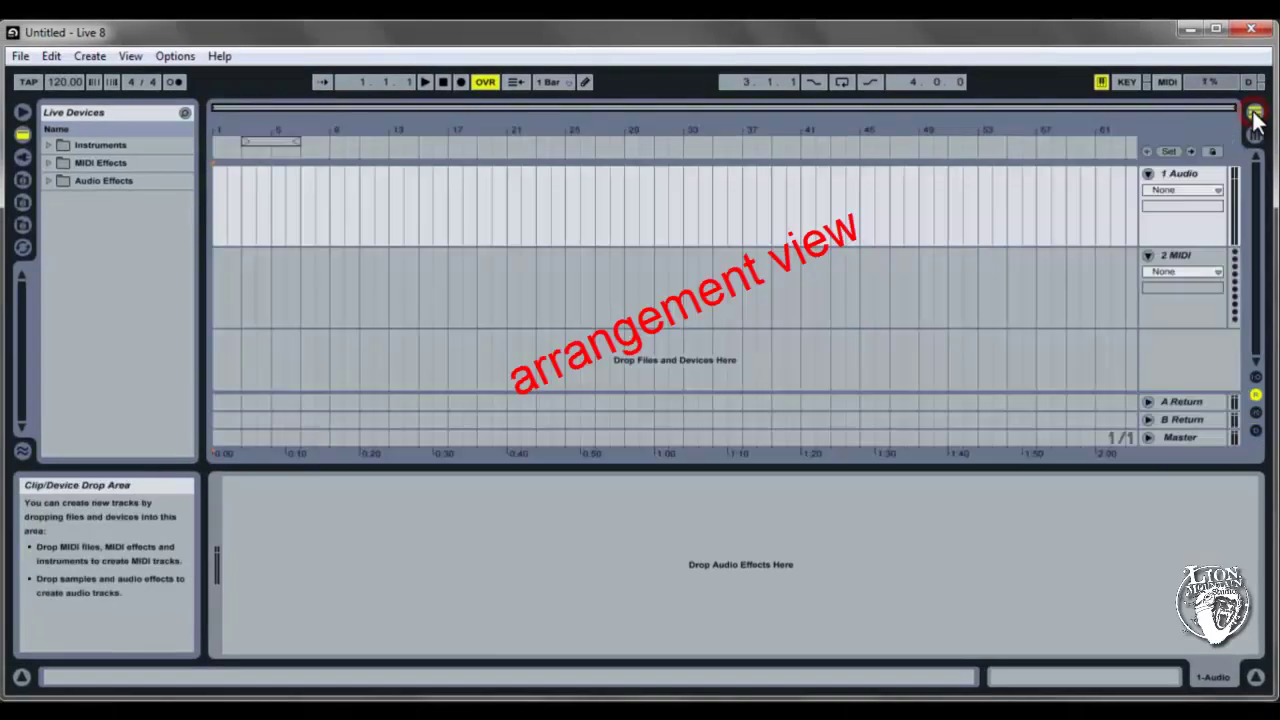
left_click(1256, 135)
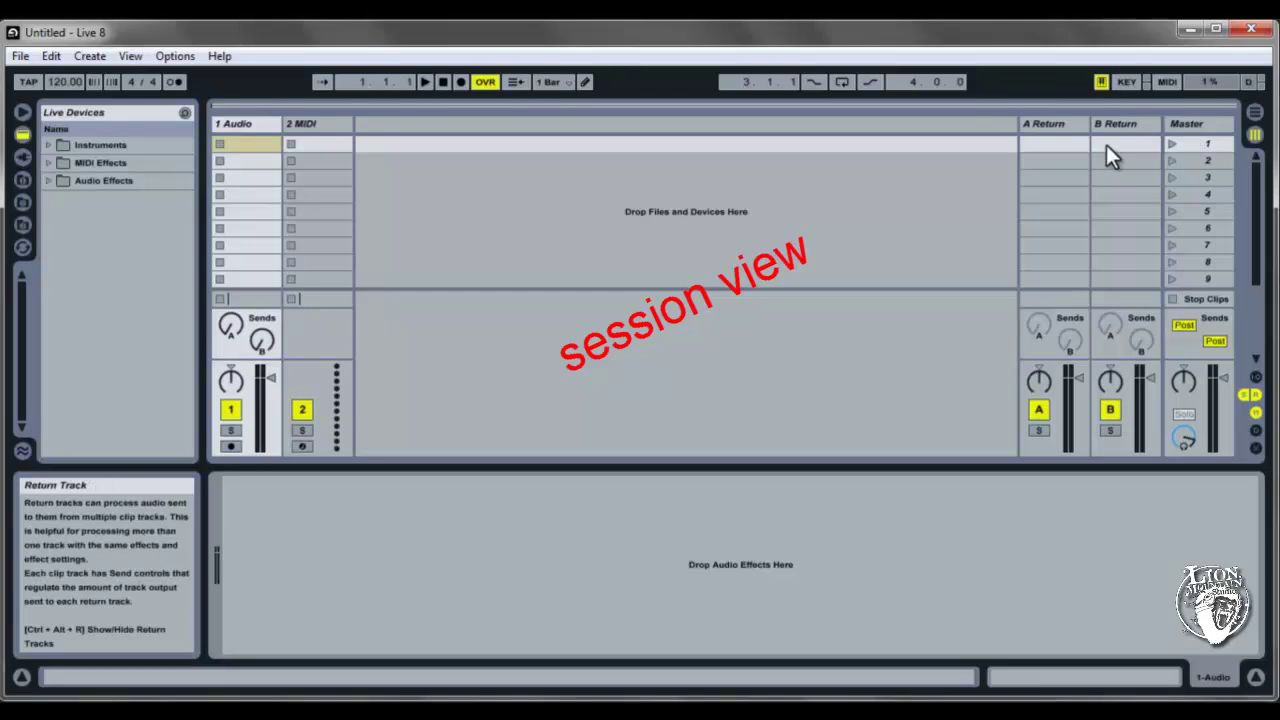
- Toggle repeatedly between the Arrangement and Session Views, ending in the Session View
key("Tab")
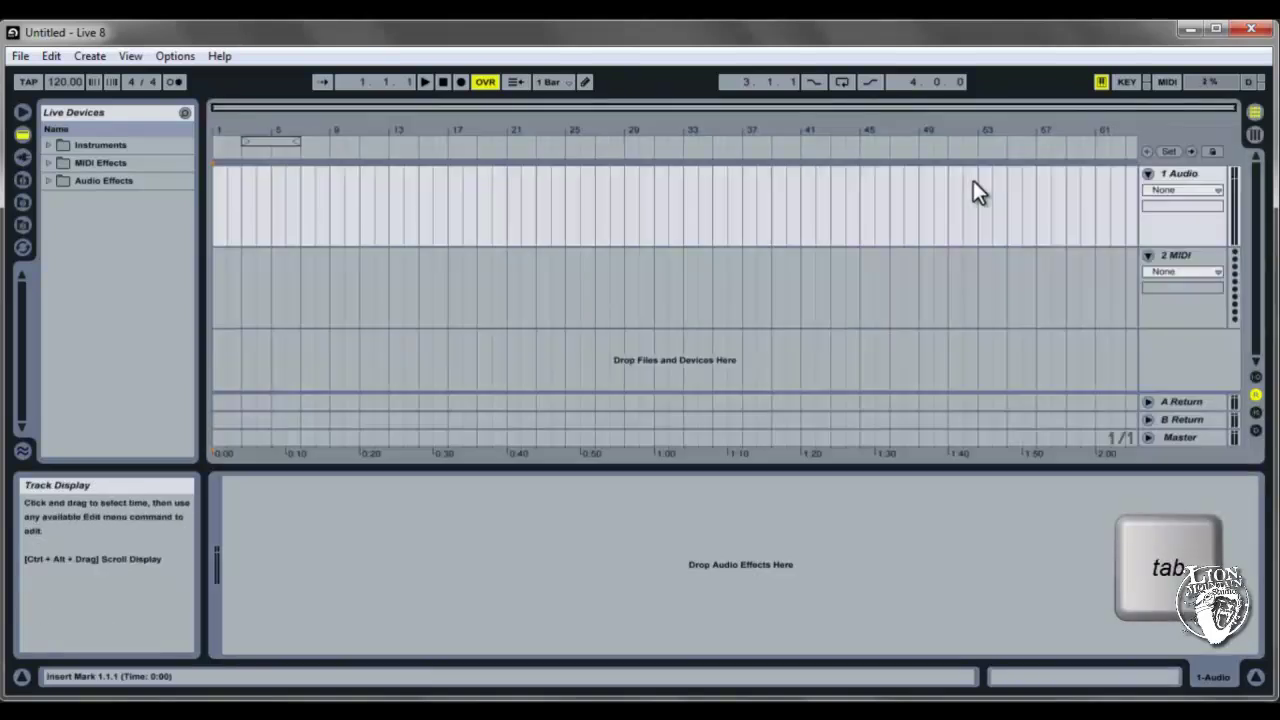
key("Tab")
key("Tab")
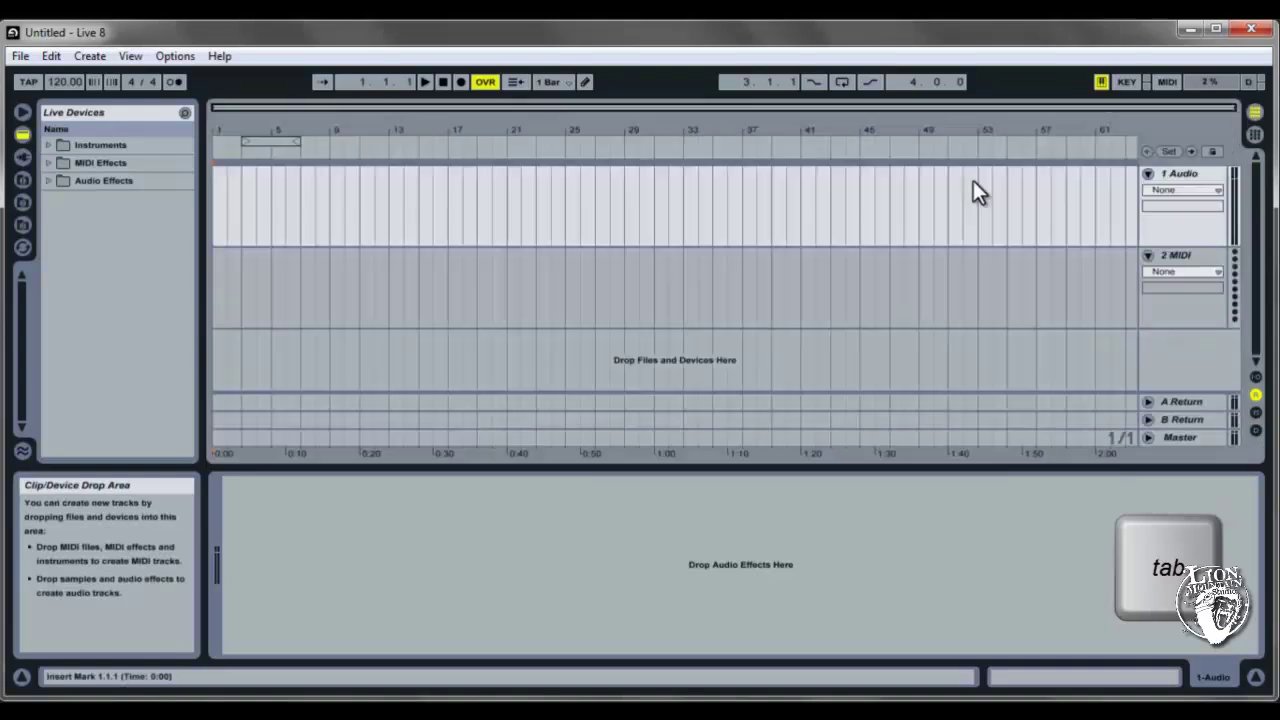
key("Tab")
key("Tab")
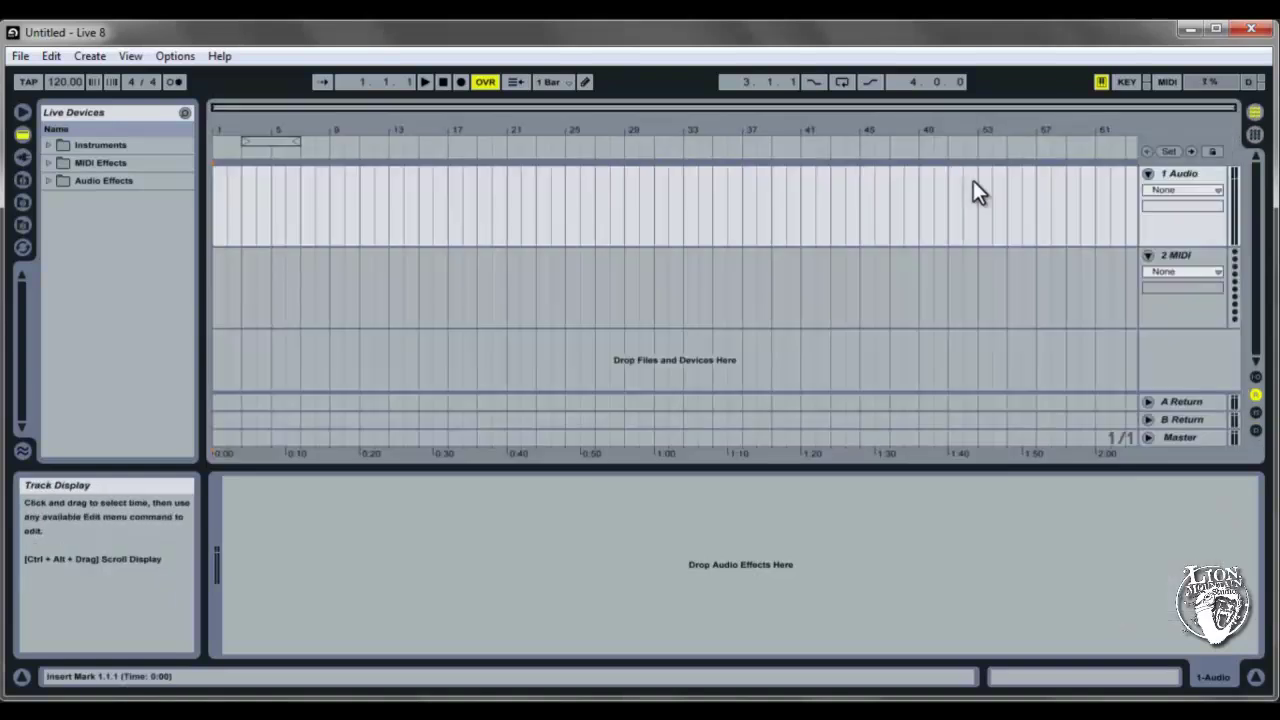
key("Tab")
key("Tab")
key("Tab")
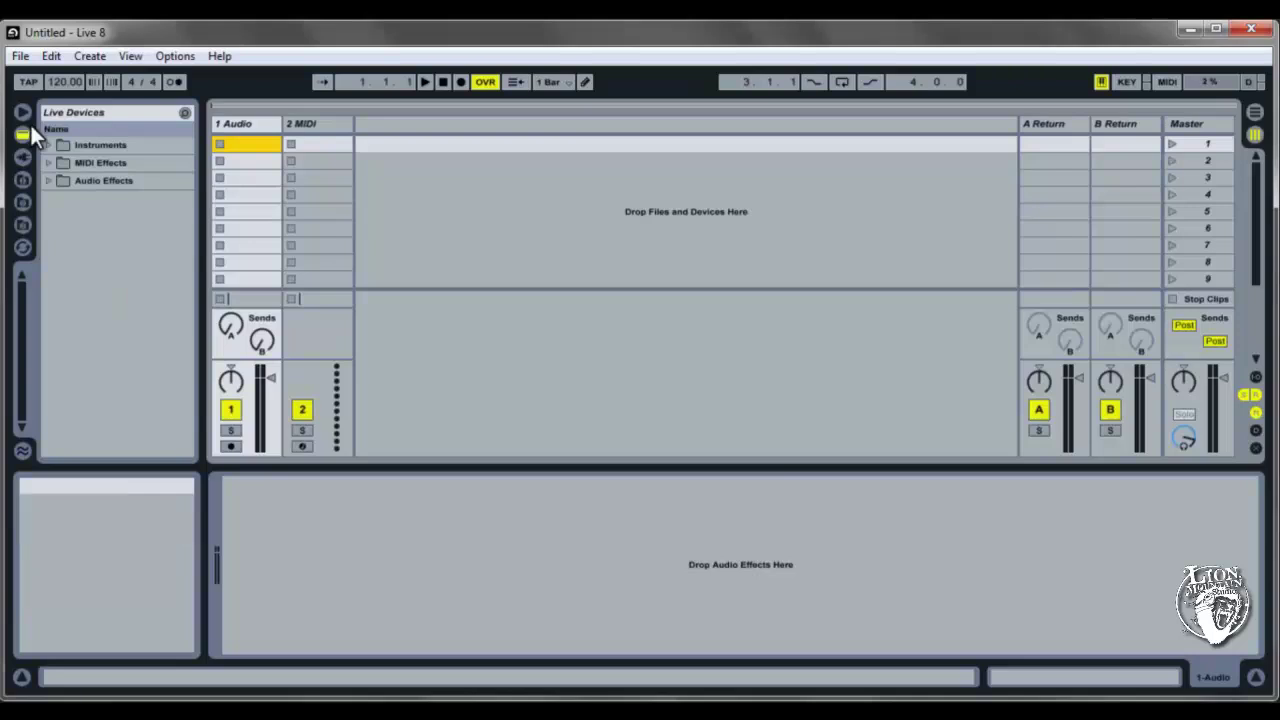
- Put a Drum Rack on the MIDI track and load the Analog_BD6_MPC60 sample onto its C2 pad
left_click(49, 145)
left_click_drag(83, 198, 297, 166)
left_click(19, 222)
left_click(22, 202)
left_click_drag(20, 289, 20, 297)
left_click_drag(146, 257, 268, 514)
- Load Analog_Cym3_MPC60 onto the Drum Rack's D2 pad and Analog_HH2_MPC60 onto its C#2 pad
left_click_drag(19, 295, 22, 326)
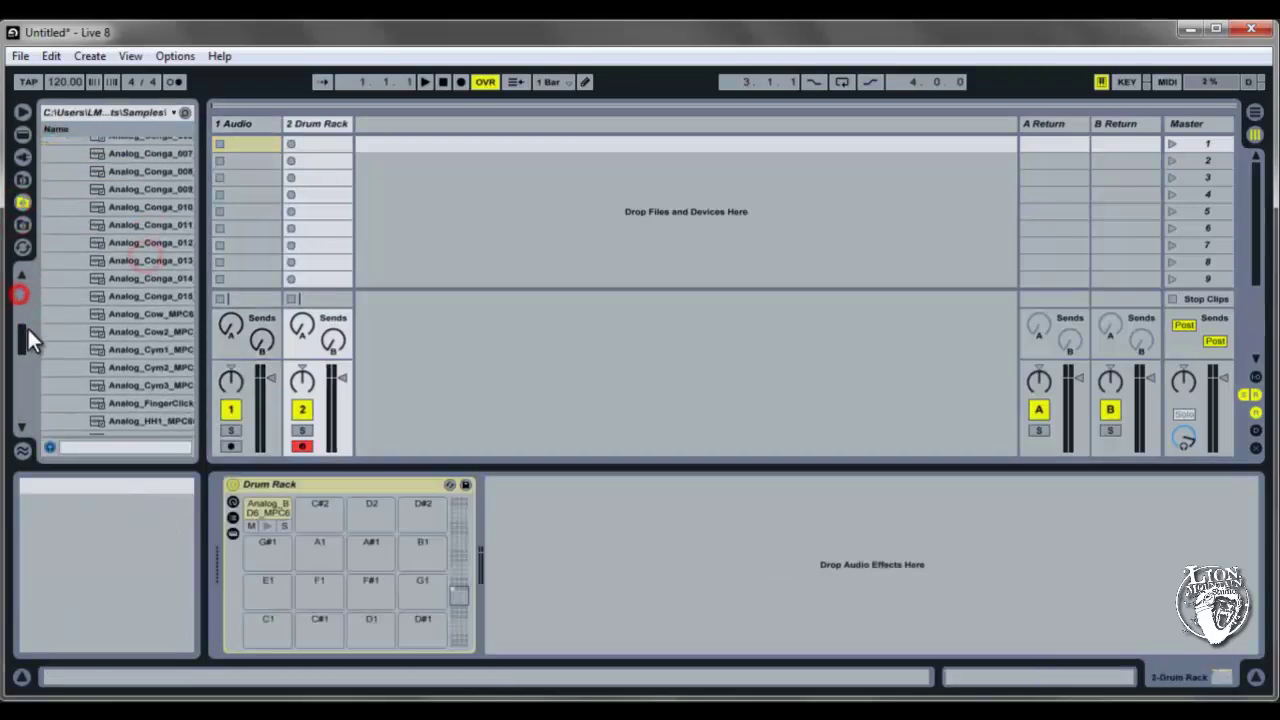
left_click_drag(154, 379, 371, 514)
left_click_drag(19, 333, 19, 346)
left_click_drag(134, 317, 320, 514)
- Load Clap_21.wav onto the Drum Rack's D#2 pad and audition the bass drum and hi-hat pads
left_click(58, 216)
mouse_move(20, 352)
left_mouse_down()
mouse_move(20, 285)
mouse_move(21, 336)
left_mouse_up()
left_click(71, 297)
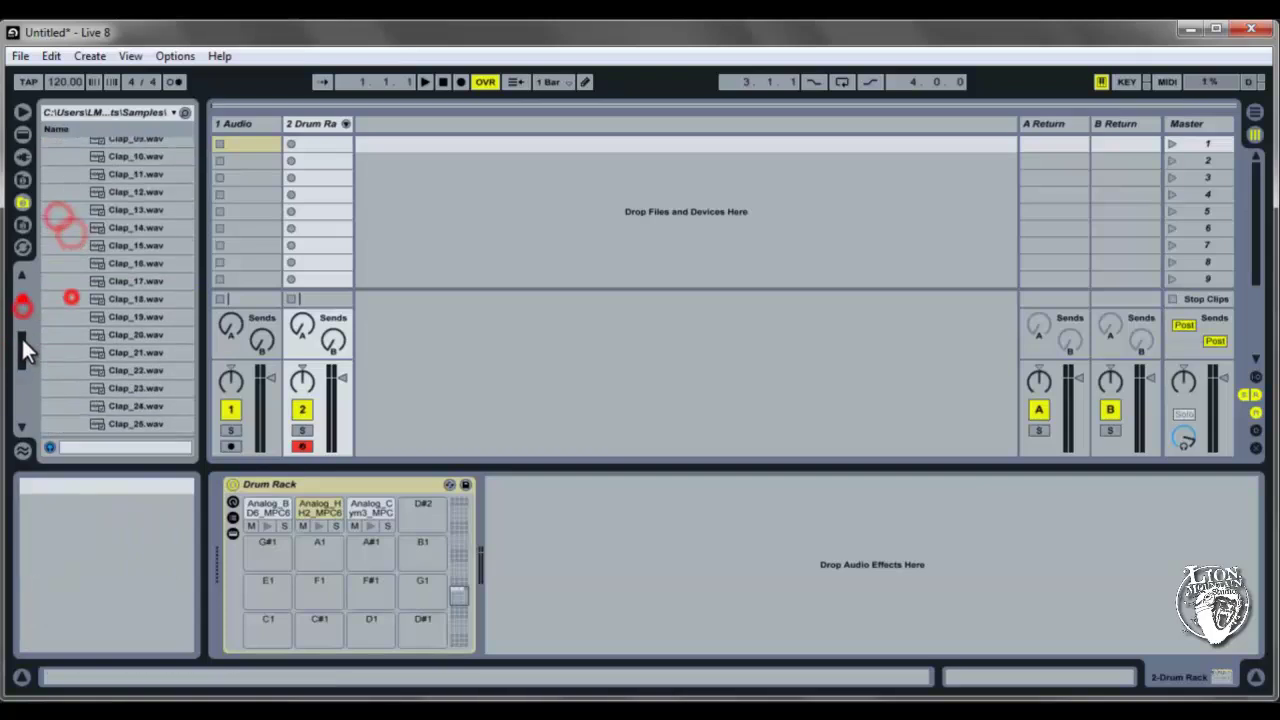
left_click_drag(128, 329, 422, 514)
left_click(267, 526)
left_click(313, 526)
- Create a drum clip in scene 1 with bass drum notes at 1 and 1.3 and a cymbal note at 1.4
double_click(317, 145)
key("space")
left_click_drag(783, 469, 783, 318)
double_click(550, 448)
double_click(918, 450)
double_click(1094, 404)
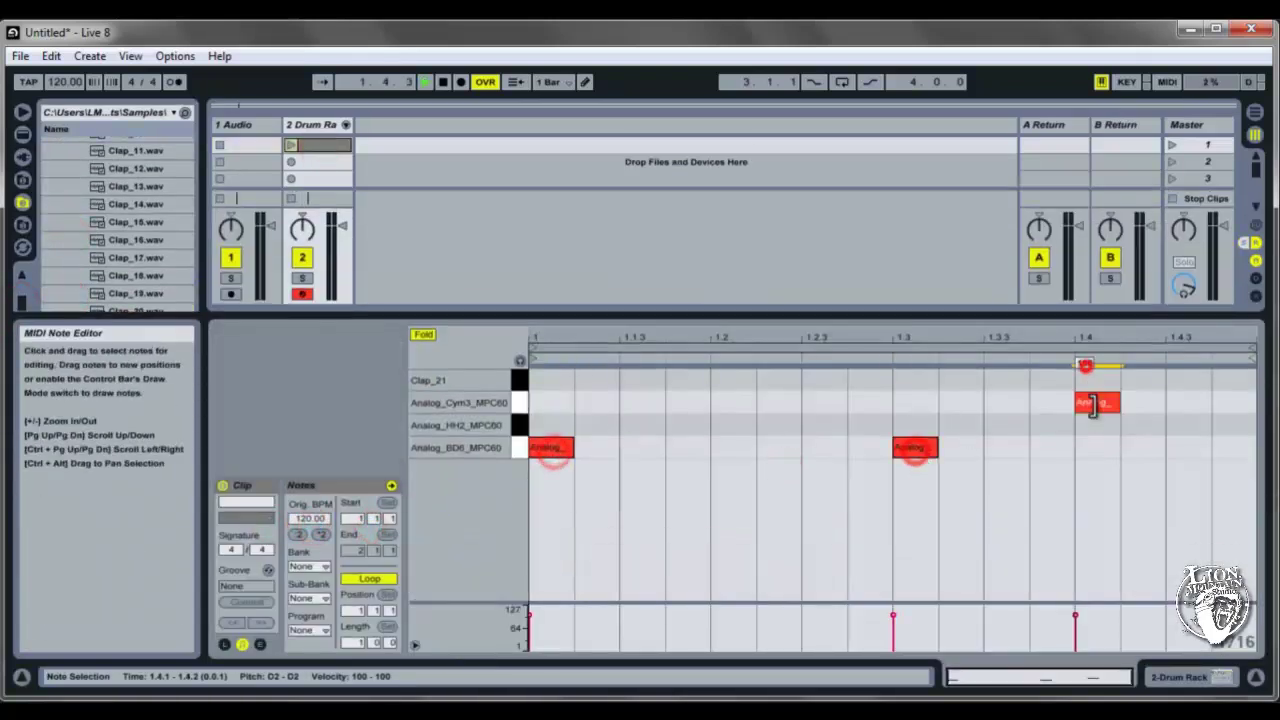
- Extend the cymbal to the end of the bar, place a clap at 1.4 and move the second bass drum to 1.2.3
left_click_drag(1118, 402, 1255, 402)
double_click(915, 382)
left_click_drag(915, 382, 1097, 382)
left_click_drag(929, 445, 838, 446)
- Add a bass drum and a clap at 1.2 and hi-hats at 1.2.2 and 1.2.4
double_click(738, 446)
double_click(731, 383)
double_click(771, 425)
double_click(854, 426)
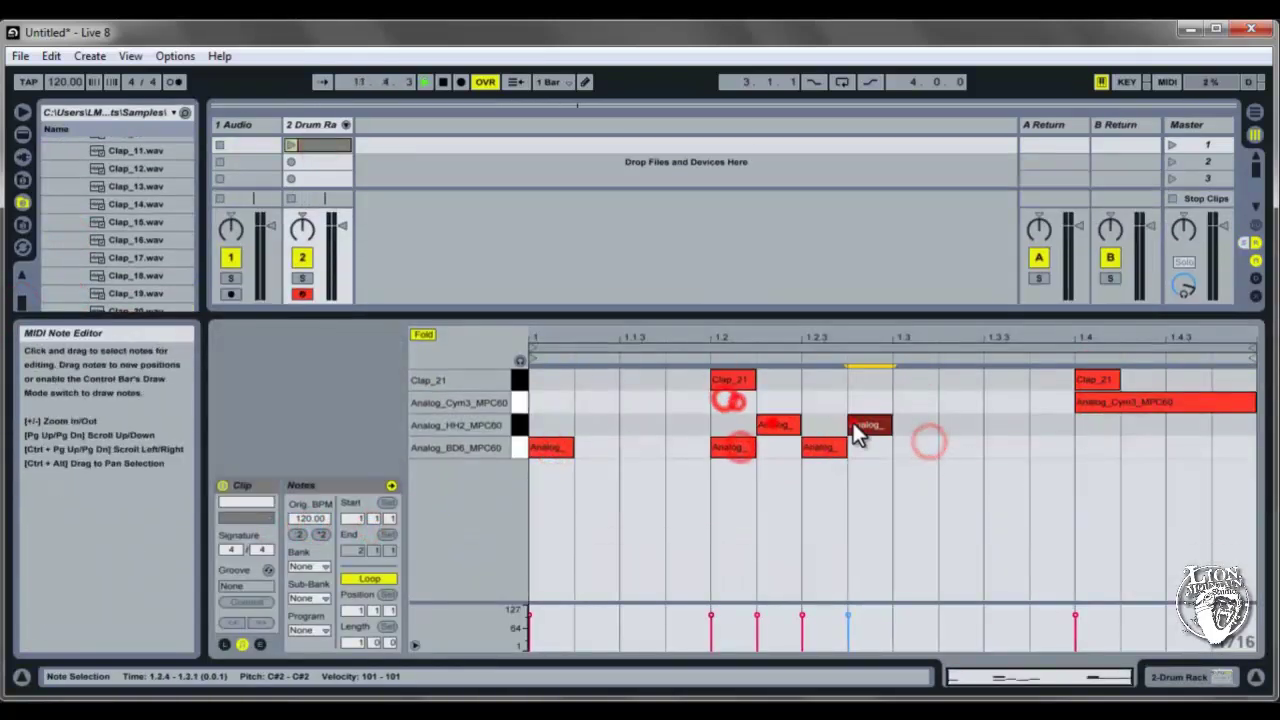
- Play the first drum clip at 90 BPM, removing the hi-hat at 1.2.2 and adding hi-hats at 1.3.2 and 1.3.4
left_click(291, 145)
left_click_drag(60, 81, 60, 111)
double_click(779, 428)
double_click(1040, 426)
double_click(962, 426)
- Set the note grid to 1/32, refine the hi-hats between 1.3.2 and 1.4 with short notes, and stop playback
right_click(978, 428)
left_click(1154, 530)
double_click(983, 428)
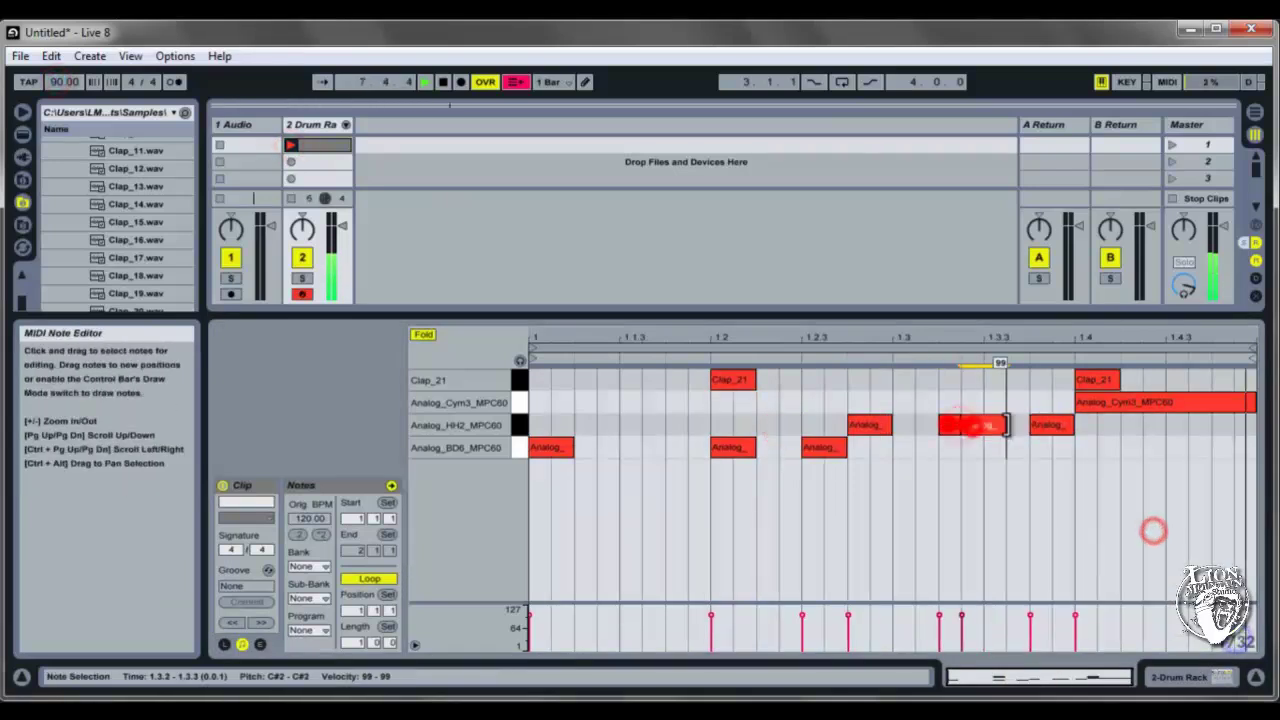
double_click(1061, 420)
left_click(444, 81)
- Create a drum clip in scene 2 with bass drum notes at 1, 1.2 and 1.2.3
double_click(317, 161)
double_click(549, 447)
double_click(732, 447)
double_click(822, 447)
- Add claps at 1.4 and 1.4.3 and a cymbal from 1.4 to the end of the bar in the second clip
double_click(1097, 381)
double_click(1188, 381)
double_click(1097, 403)
left_click_drag(1119, 403, 1255, 403)
right_click(1232, 425)
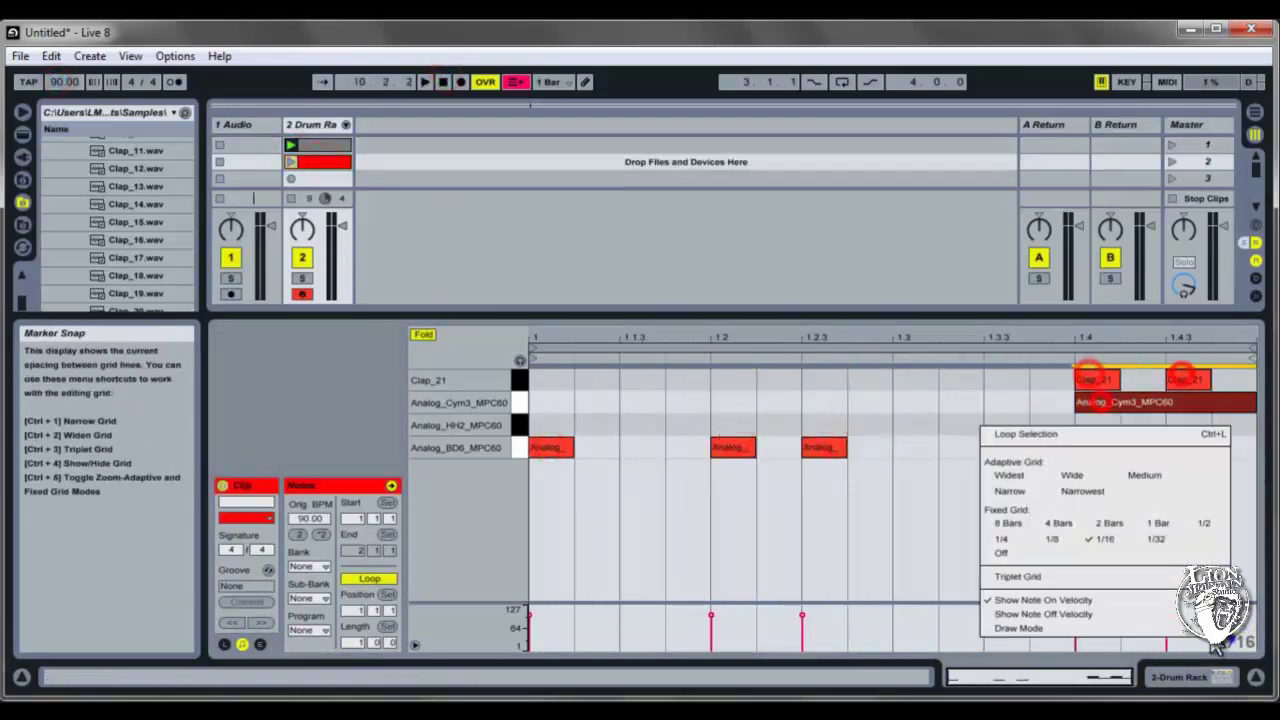
- Play the second drum clip while placing a clap at 1.3 and moving the last clap to the bass drum row, then stop playback
left_click(291, 161)
double_click(903, 424)
left_click_drag(917, 423, 939, 423)
left_click_drag(925, 420, 925, 381)
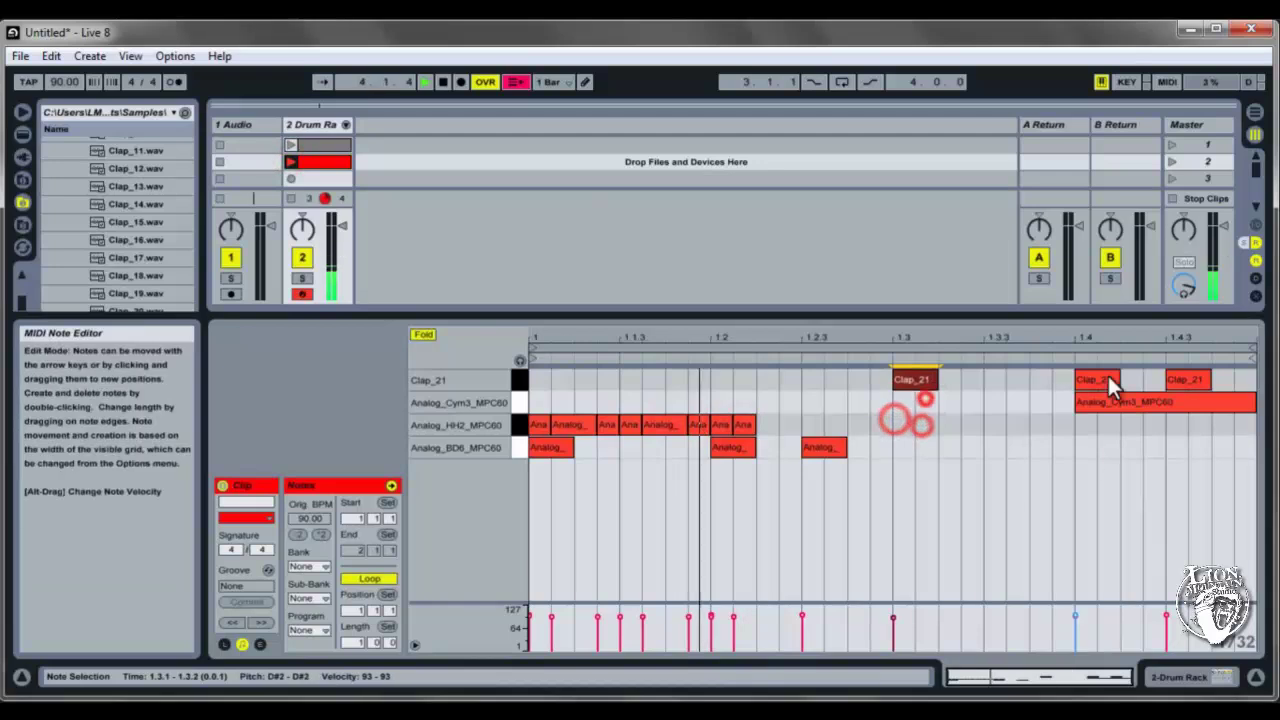
left_click_drag(1200, 378, 1212, 446)
left_click(1174, 446)
left_click(443, 82)
- Create a drum clip in scene 3 with bass drums at 1, 1.2.3 and 1.3 and a clap at 1.4
double_click(310, 178)
double_click(555, 450)
double_click(840, 455)
double_click(923, 448)
double_click(1094, 379)
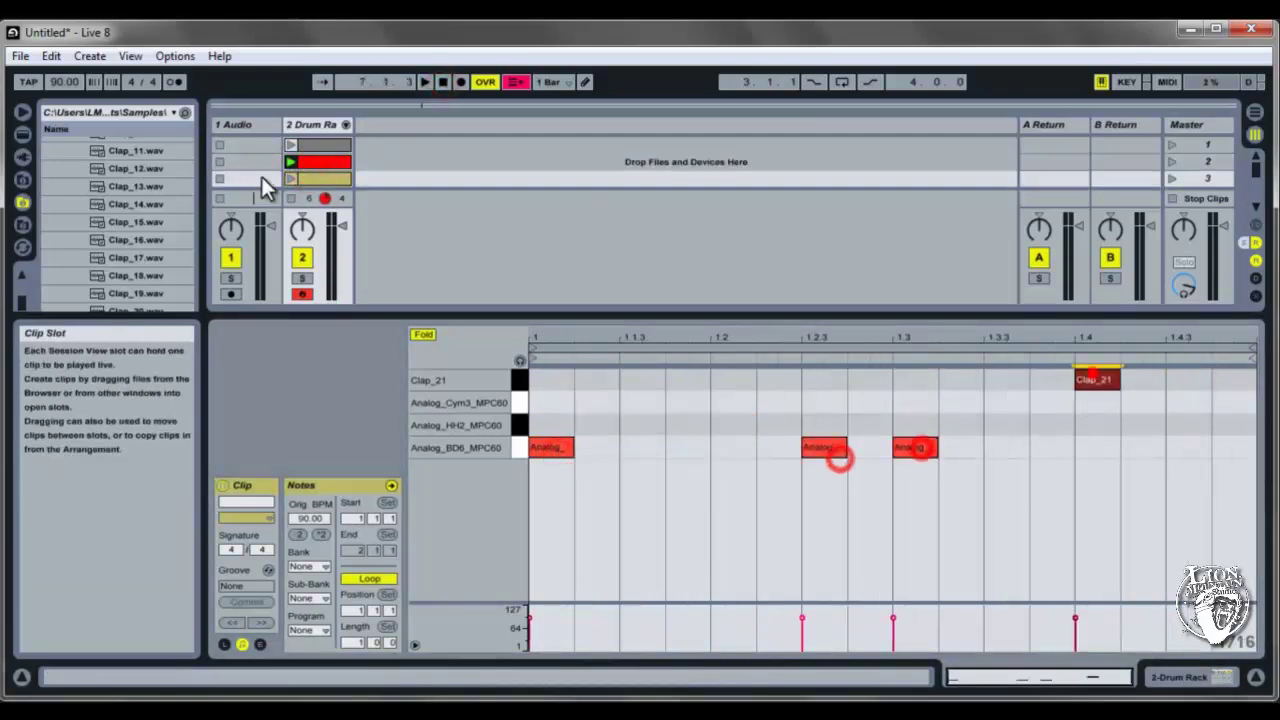
- Play the third drum clip while moving the 1.2.3 bass drum to 1.2.4 and adding a long cymbal at 1.4, then stop playback
left_click(288, 178)
left_click_drag(823, 444, 856, 445)
double_click(1085, 403)
left_click_drag(1119, 403, 1200, 387)
left_click(443, 82)
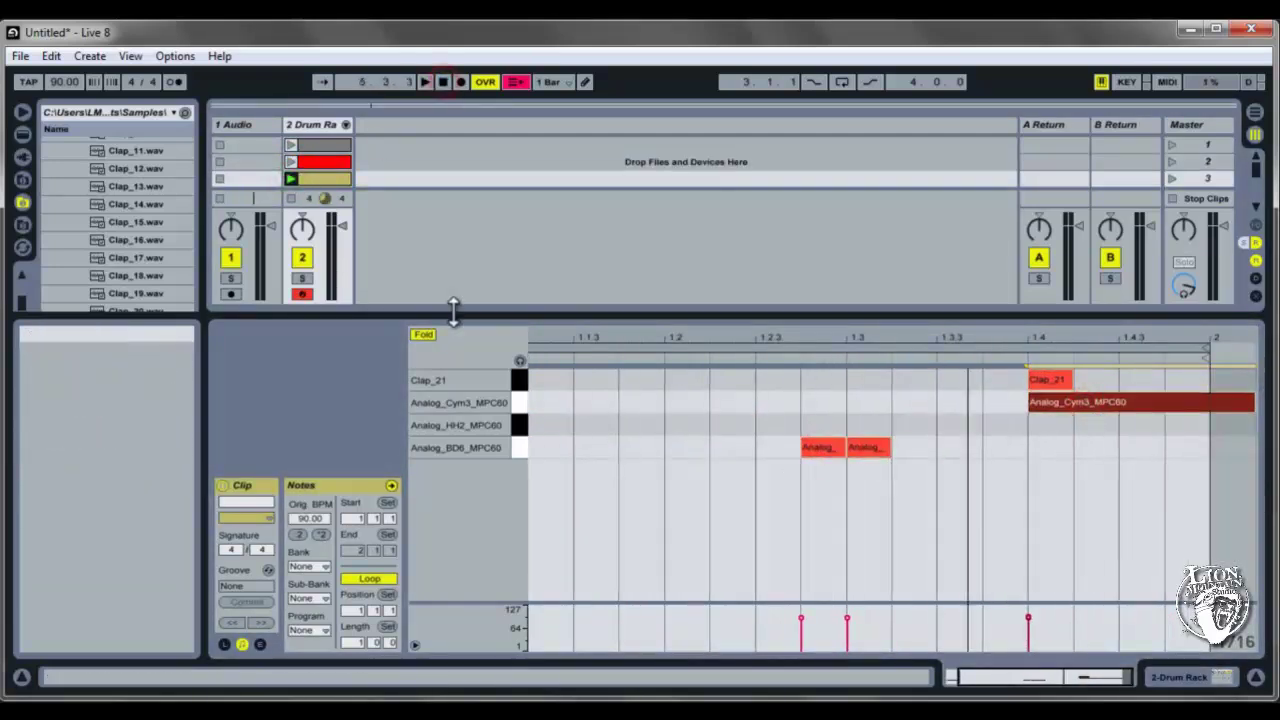
left_click_drag(451, 309, 444, 475)
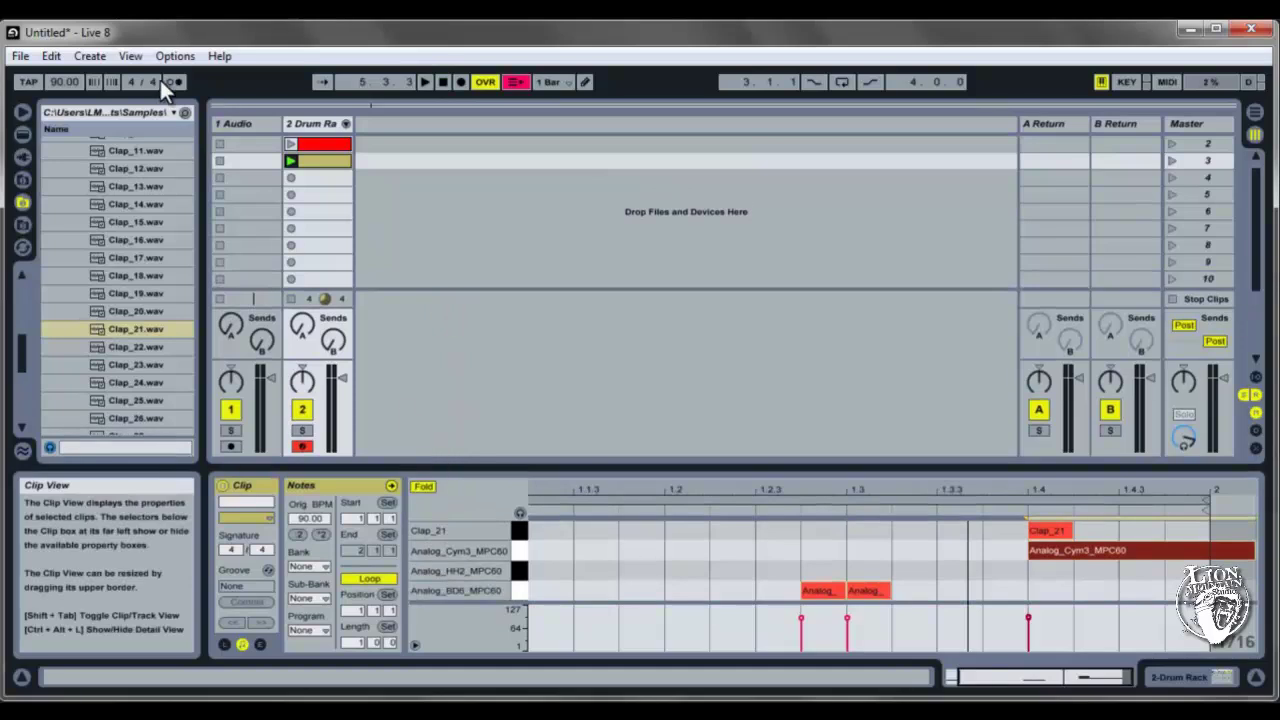
- Insert a new MIDI track and load the Bass-Aggressor(Drive) preset from the Synth Bass instruments onto it
left_click(92, 56)
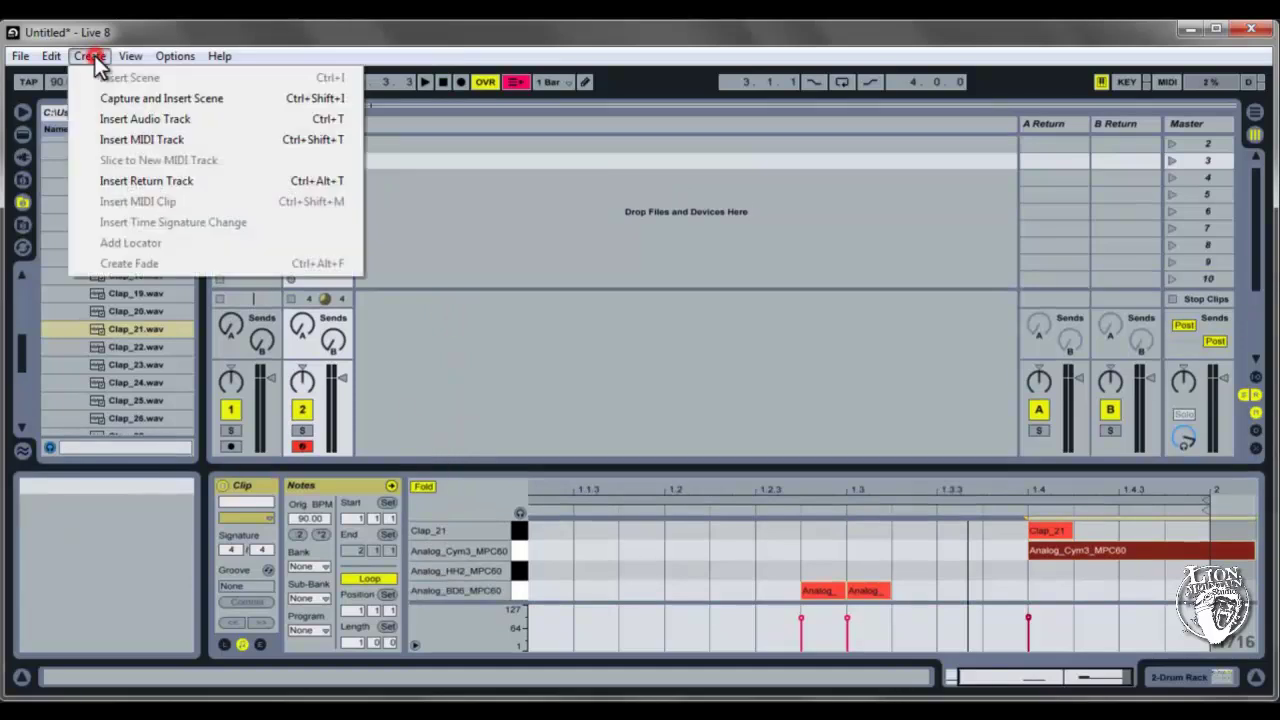
left_click(138, 140)
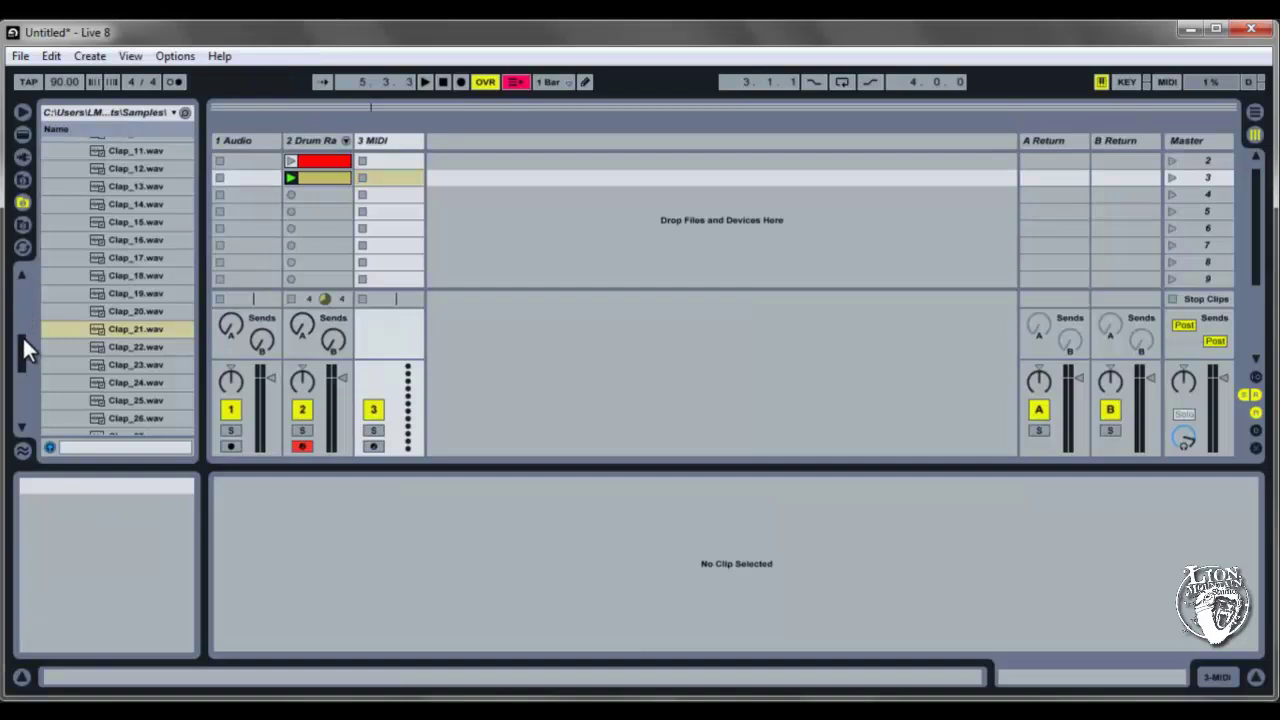
left_click(22, 134)
left_click(62, 200)
left_click(55, 323)
left_click(64, 279)
left_click(59, 262)
left_click_drag(20, 303, 22, 330)
left_click(69, 317)
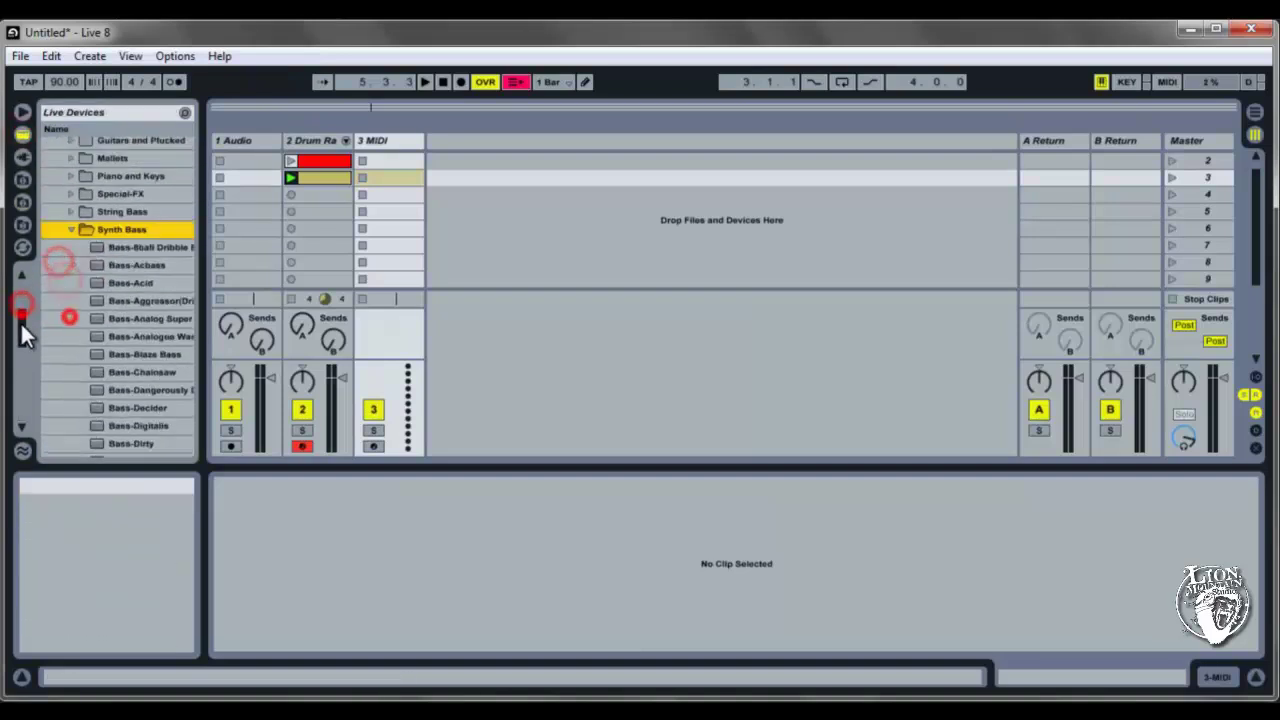
double_click(152, 300)
- Turn on the metronome and record a new bass clip in scene 3 of the Bass-Aggressor track
left_click_drag(1252, 215, 1252, 208)
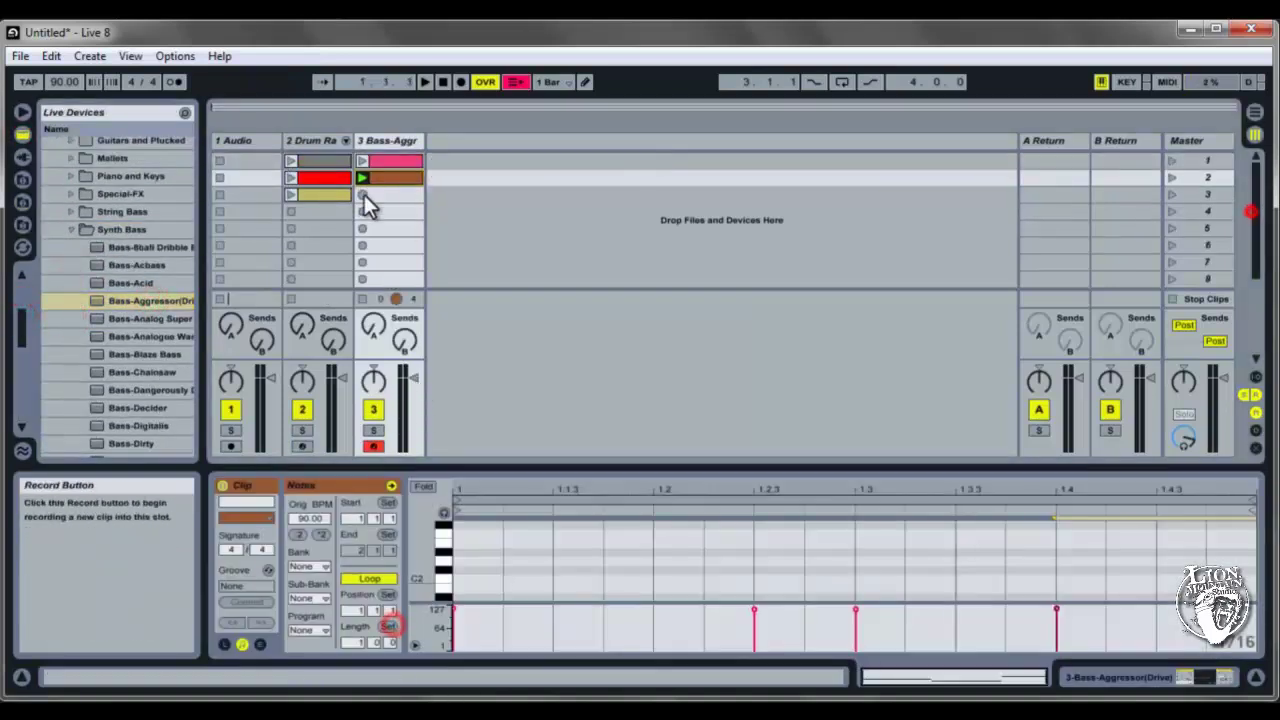
left_click(176, 82)
left_click(362, 194)
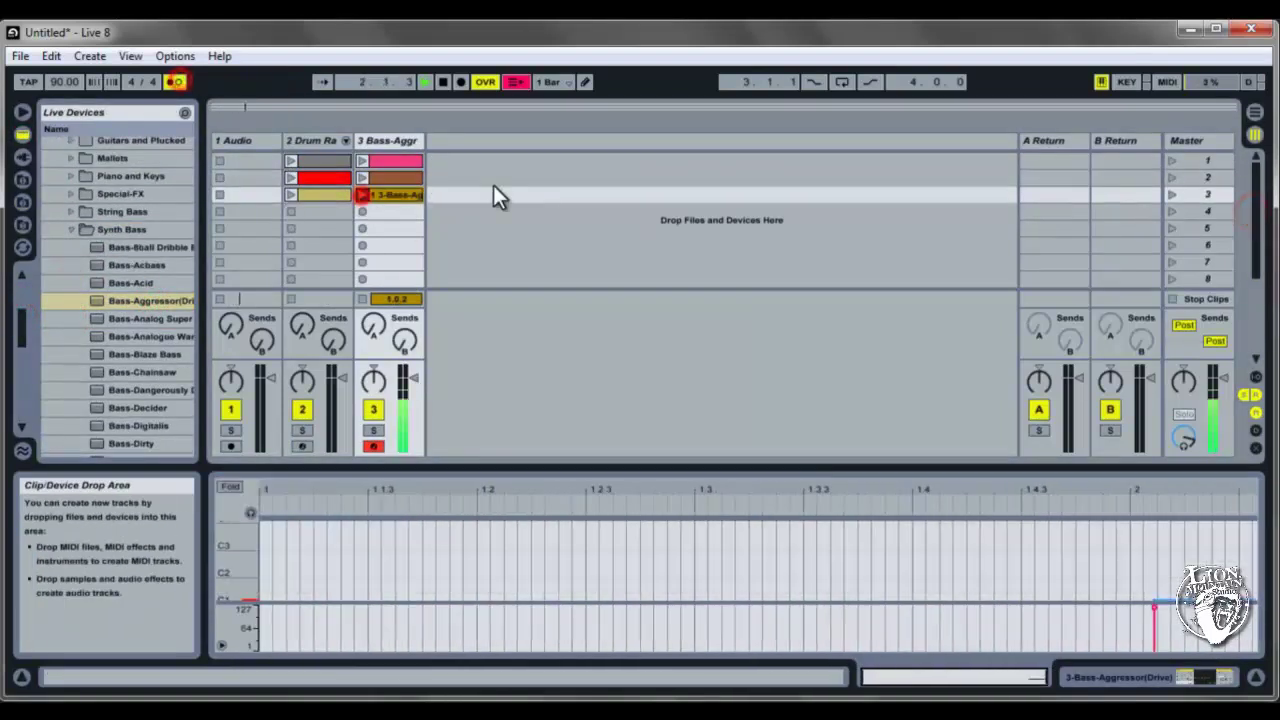
left_click(442, 83)
- Select the recorded bass notes, adjust them as a group and play the clip
left_click_drag(1249, 491, 846, 549)
left_click(768, 570)
left_click(940, 564)
left_click_drag(800, 489, 823, 430)
left_click(823, 563)
left_click_drag(560, 535, 1169, 600)
right_click(1169, 569)
left_click(1003, 287)
left_click(620, 416)
key("space")
- Shift individual notes in the recorded bass clip slightly later while it plays
left_click_drag(593, 491, 630, 595)
left_click(1023, 534)
left_click_drag(1054, 490, 1054, 440)
left_click_drag(711, 595, 731, 595)
left_click(1031, 495)
left_click(1041, 576)
left_click_drag(1036, 595, 1057, 595)
left_click_drag(1208, 599, 1228, 599)
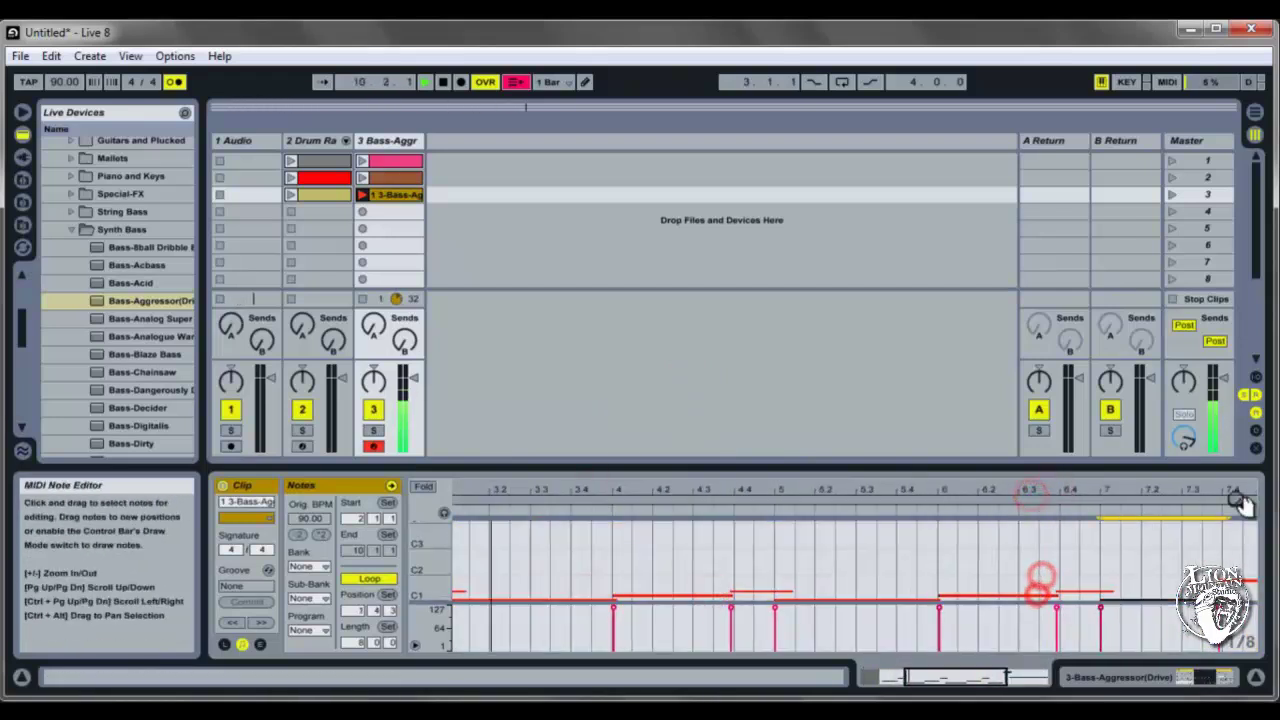
- Shift the short higher notes in the recorded bass clip slightly earlier, including the one near 2.4
left_click(751, 569)
left_click_drag(756, 591, 740, 591)
left_click(675, 549)
left_click_drag(517, 489, 745, 489)
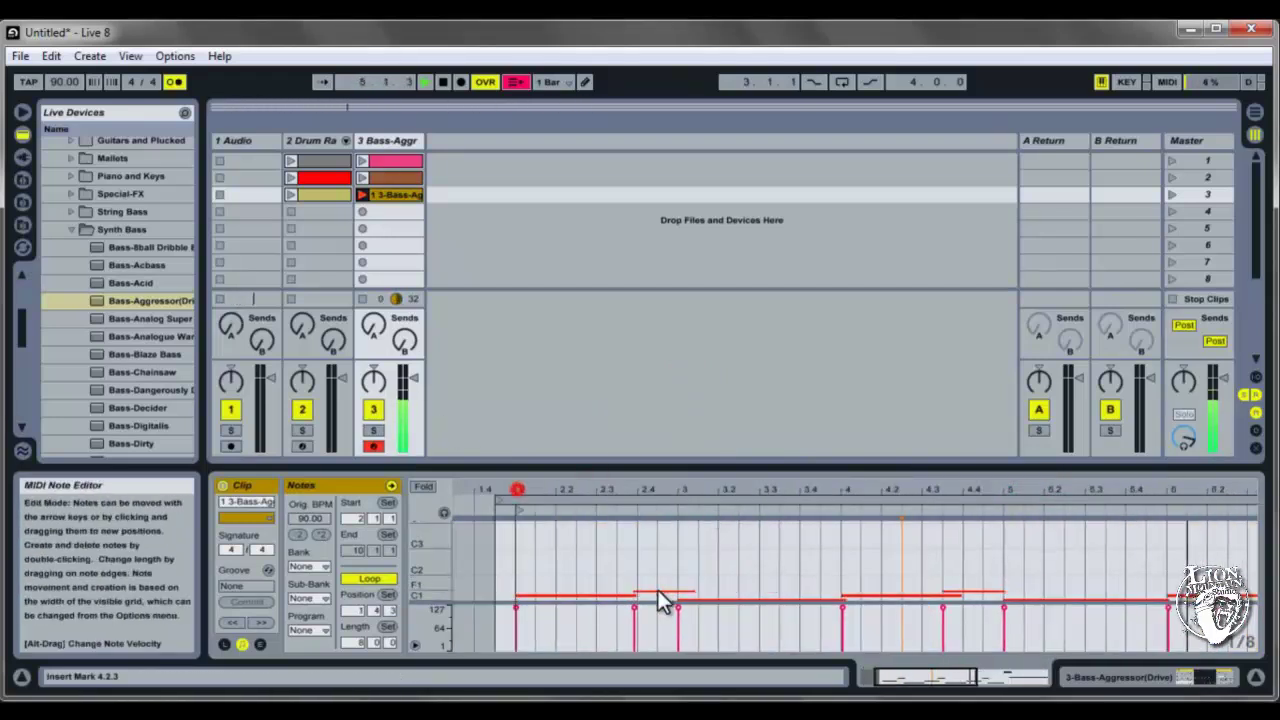
left_click_drag(652, 590, 631, 590)
- Examine the timing of the bass notes up close, especially the short one just before 6.4
left_click_drag(891, 489, 954, 489)
left_click(907, 590)
left_click_drag(1053, 497, 980, 440)
left_click(786, 508)
left_click(809, 511)
left_click_drag(857, 489, 855, 540)
left_click(853, 587)
left_click_drag(876, 467, 856, 400)
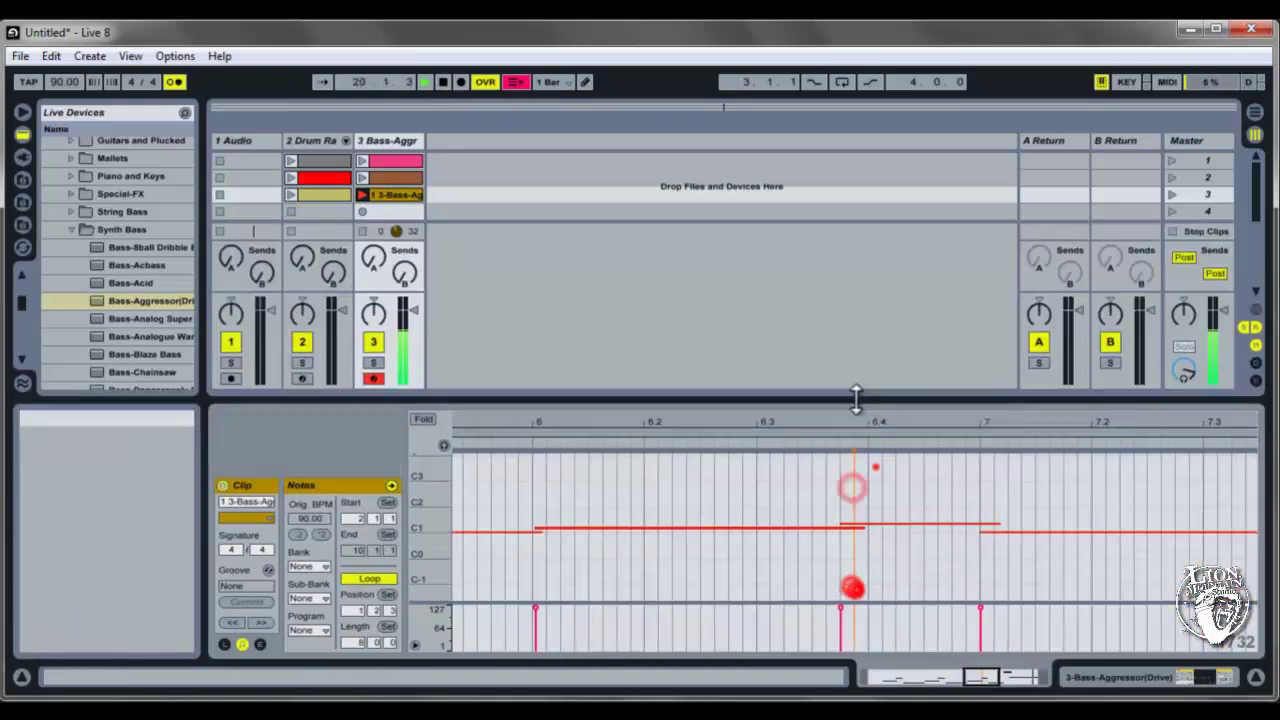
left_click_drag(431, 523, 470, 523)
left_click(891, 521)
- Move the A1 bass note before 7.4 slightly earlier and select all notes within the clip's loop
left_click(514, 450)
left_click_drag(1191, 421, 768, 428)
left_click(886, 471)
left_click(506, 447)
left_click(876, 471)
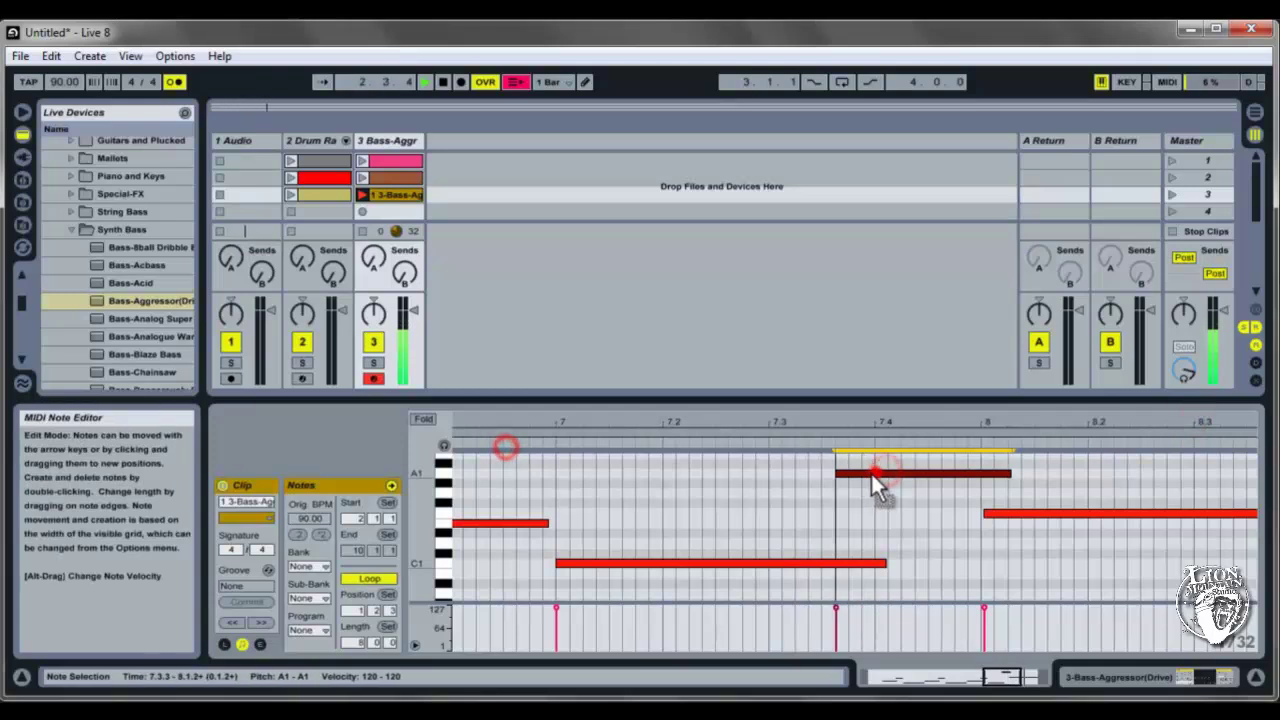
left_click(508, 442)
left_click_drag(866, 471, 851, 471)
left_click(500, 446)
double_click(1072, 418)
left_click(786, 430)
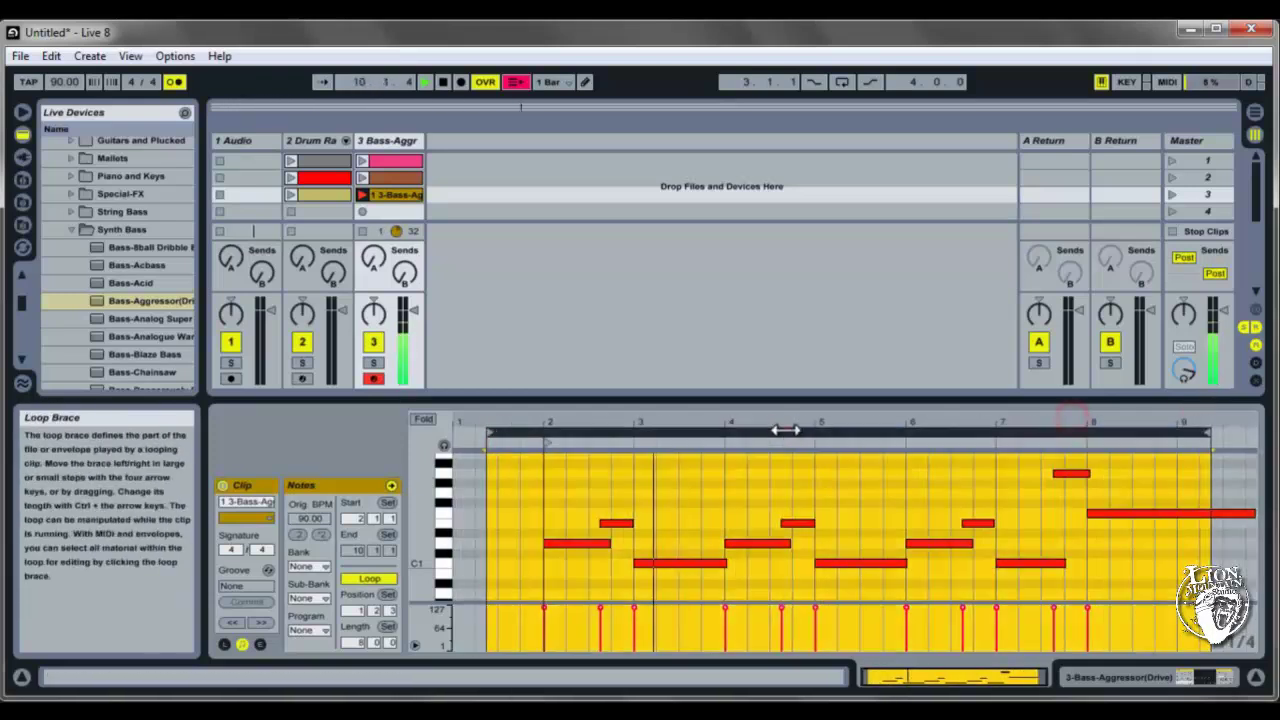
- Insert another MIDI track and load the Lead-5th Stab preset from the Synth Lead instruments onto it
left_click(389, 174)
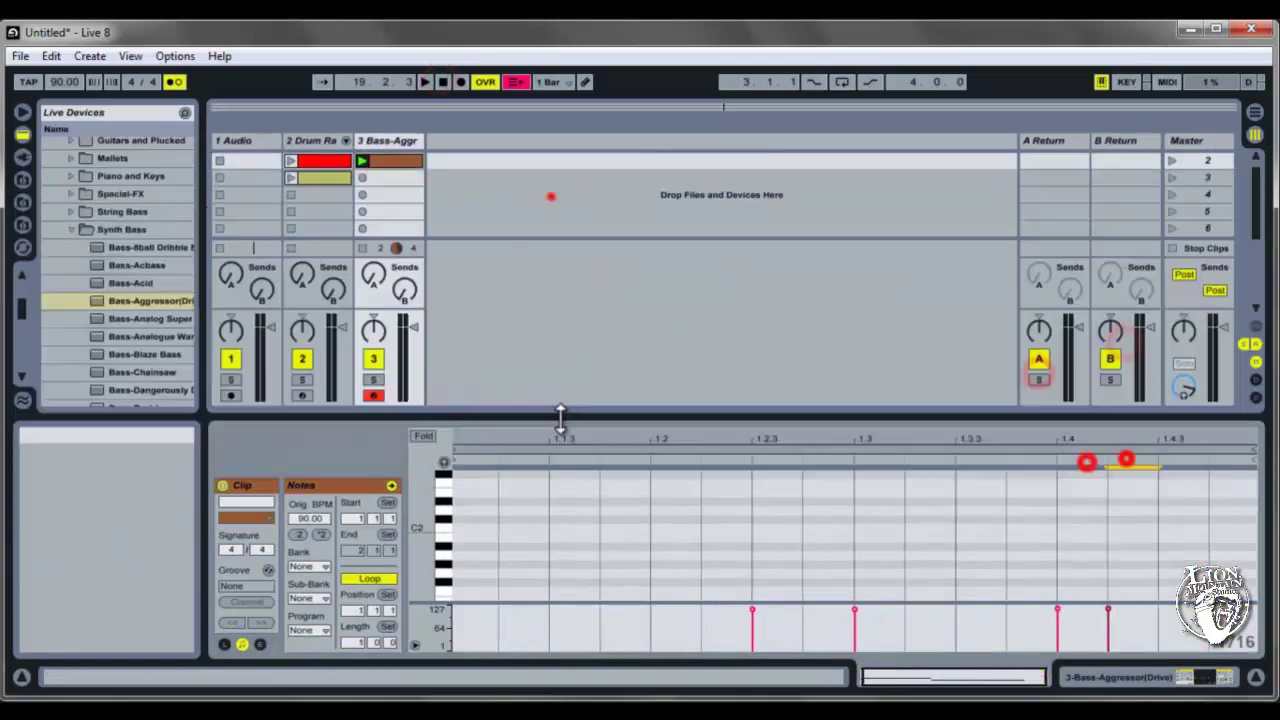
left_click_drag(560, 418, 560, 468)
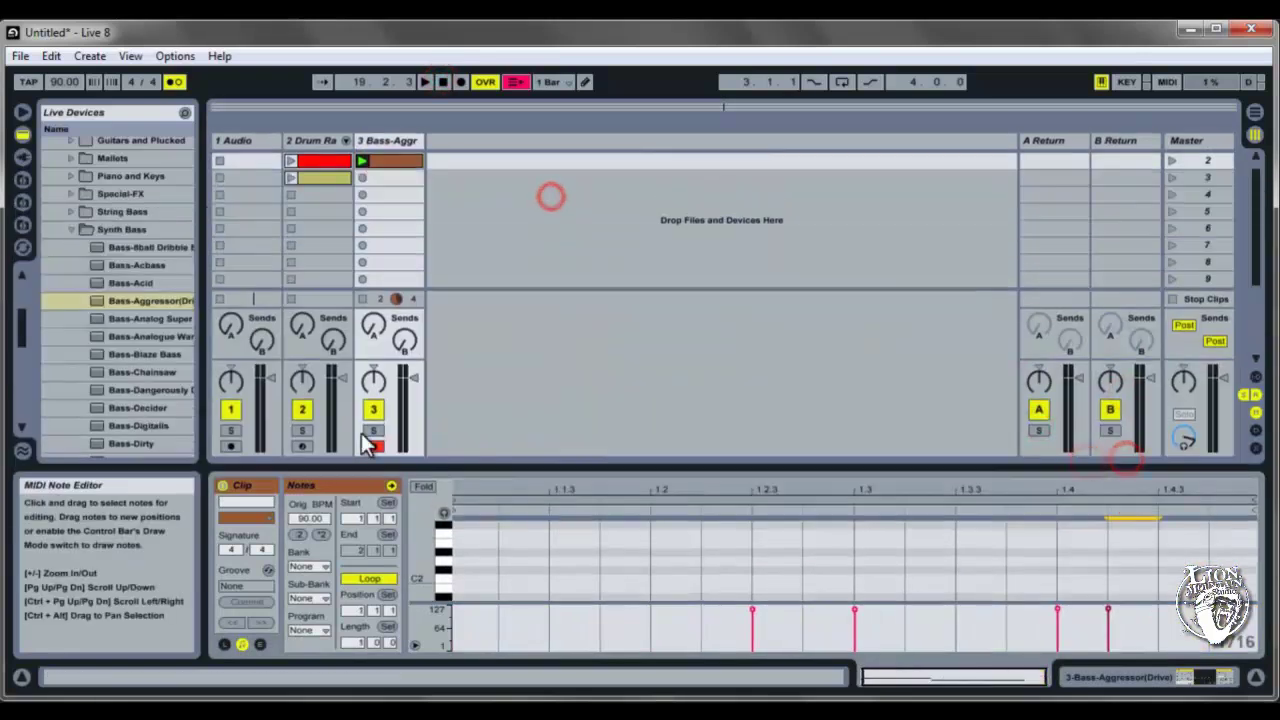
left_click(99, 56)
left_click(104, 134)
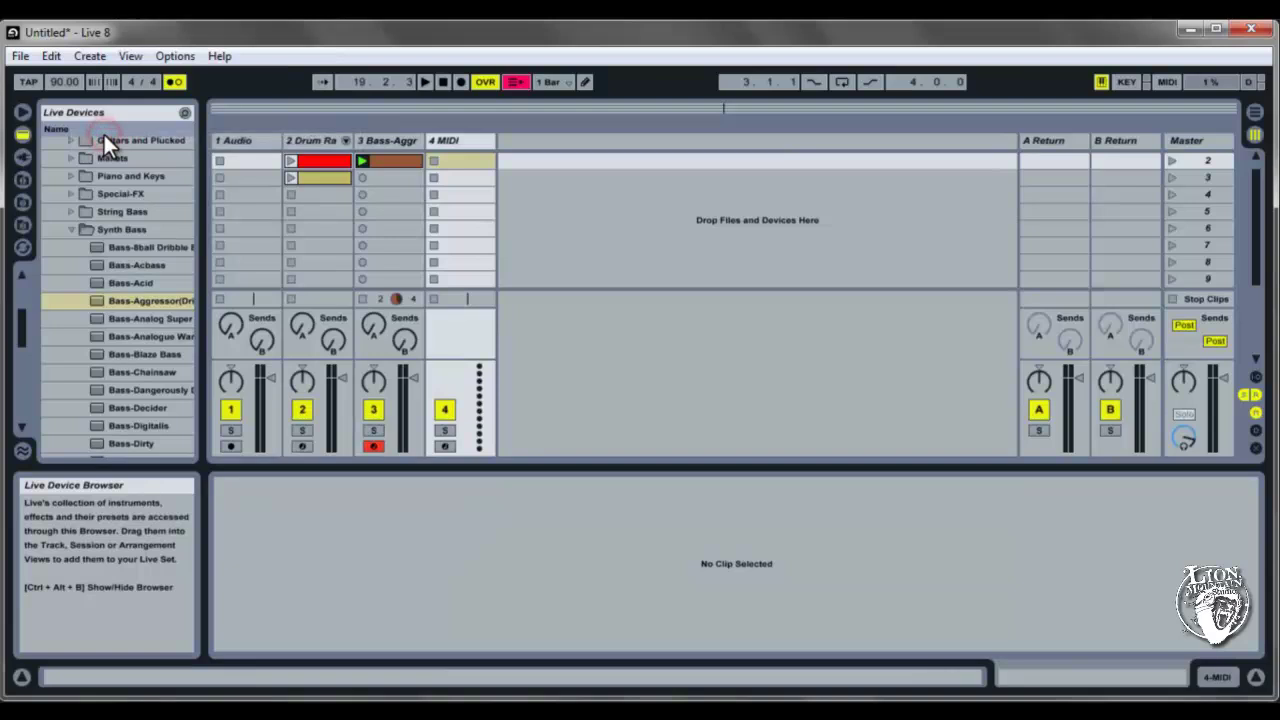
left_click(71, 229)
left_click(71, 300)
left_click_drag(98, 318, 477, 231)
- Switch off the pitch envelope of Lead-5th Stab and go through the settings of its four oscillators
left_click(706, 596)
left_click(851, 598)
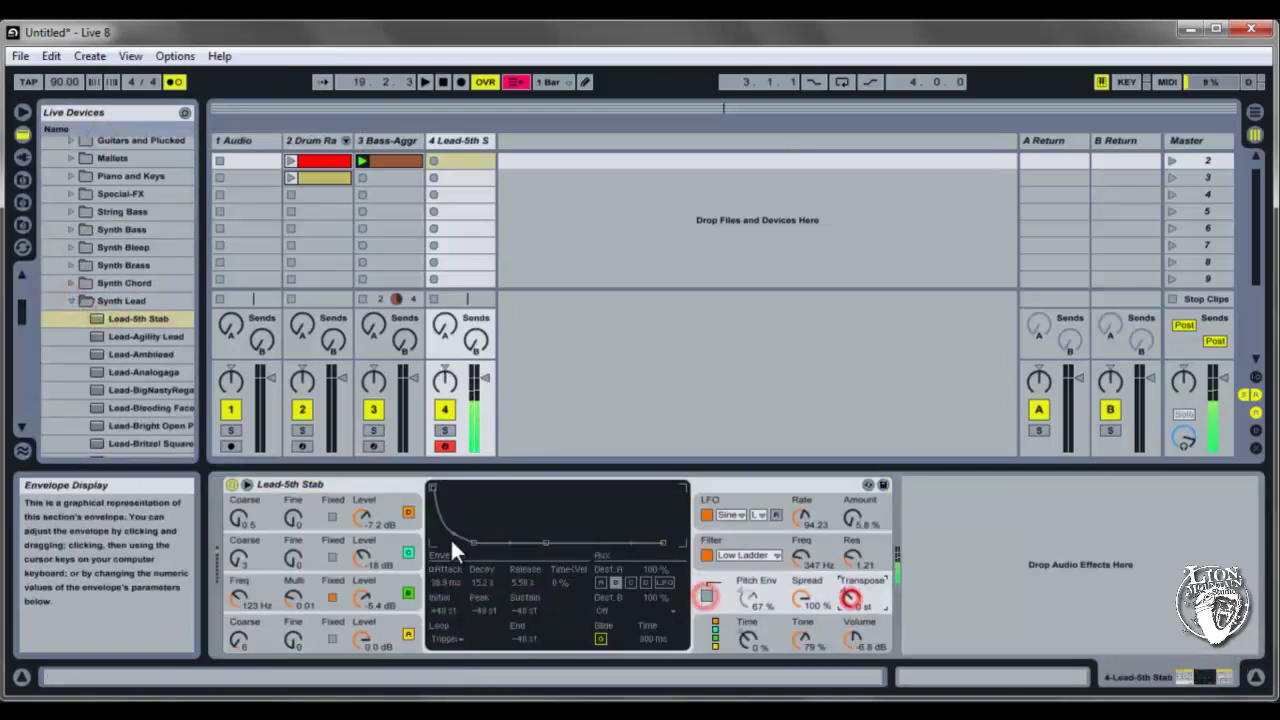
left_click(383, 631)
left_click(400, 590)
left_click(379, 553)
left_click(381, 514)
- Reshape oscillator A's envelope with an attack of about 14.7 ms
left_click(436, 488)
left_click(393, 631)
left_click_drag(436, 488, 481, 493)
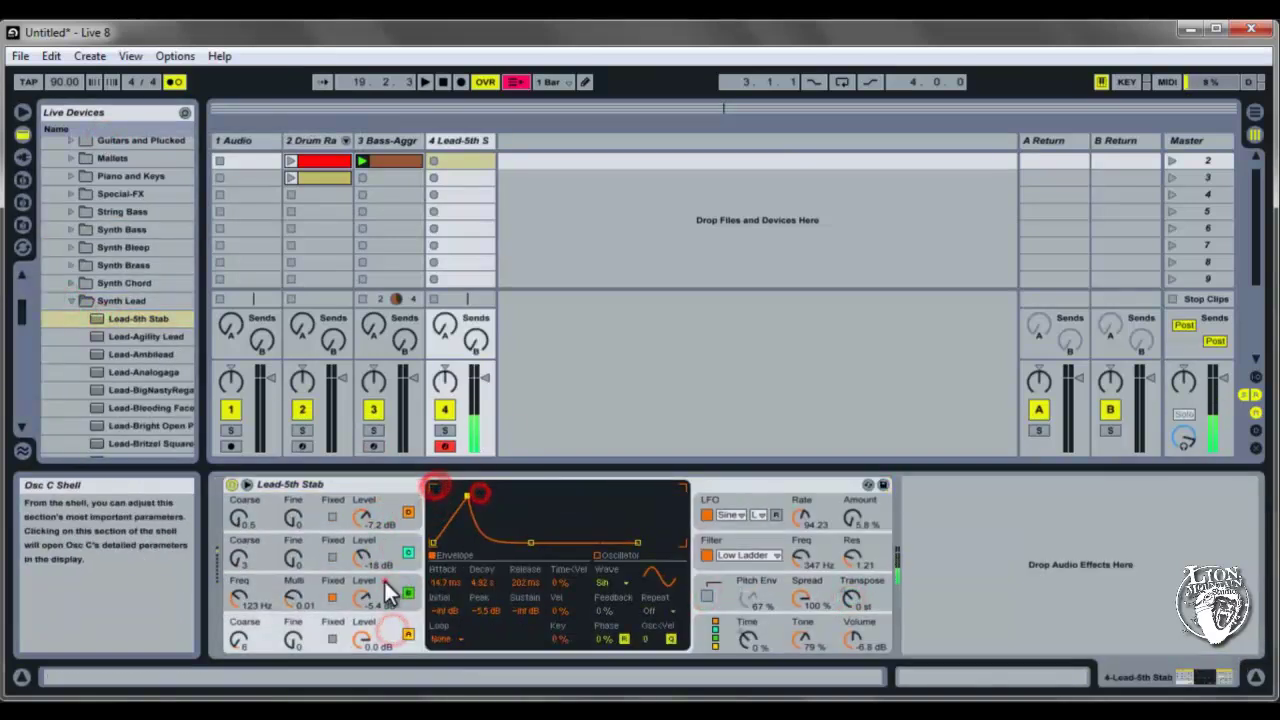
- Edit oscillator B's waveform and reshape its envelope with an attack of about 1.8 ms and a decay of about 2.05 s
left_click(385, 581)
left_click(595, 553)
left_click(498, 529)
left_click(580, 497)
left_click(382, 574)
left_click(432, 554)
left_click(494, 503)
left_click(488, 488)
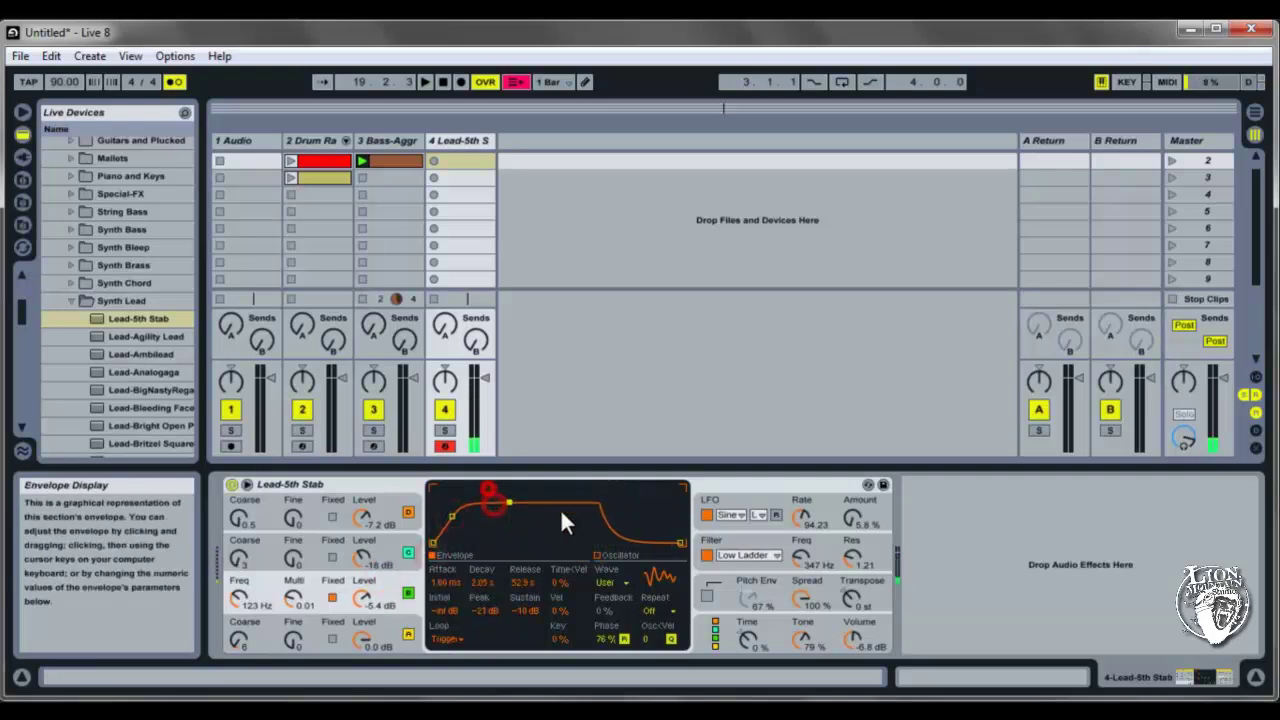
- Reshape oscillator A's envelope in Lead-5th Stab, setting its release to about 6.1 s
left_click(680, 541)
left_click(396, 627)
left_click_drag(650, 542, 665, 542)
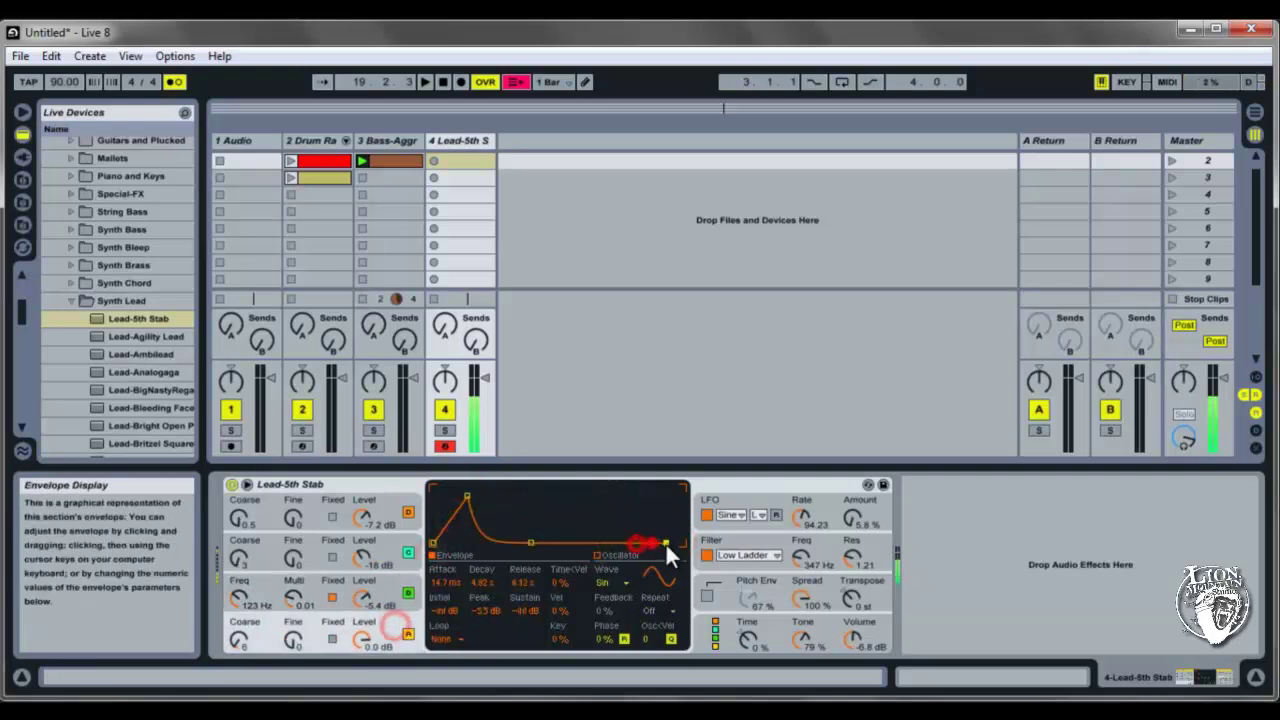
- Set the LFO rate of Lead-5th Stab to about 55 and raise the LFO amount
left_click(743, 503)
left_click(851, 517)
left_click(763, 514)
left_click_drag(803, 519, 851, 530)
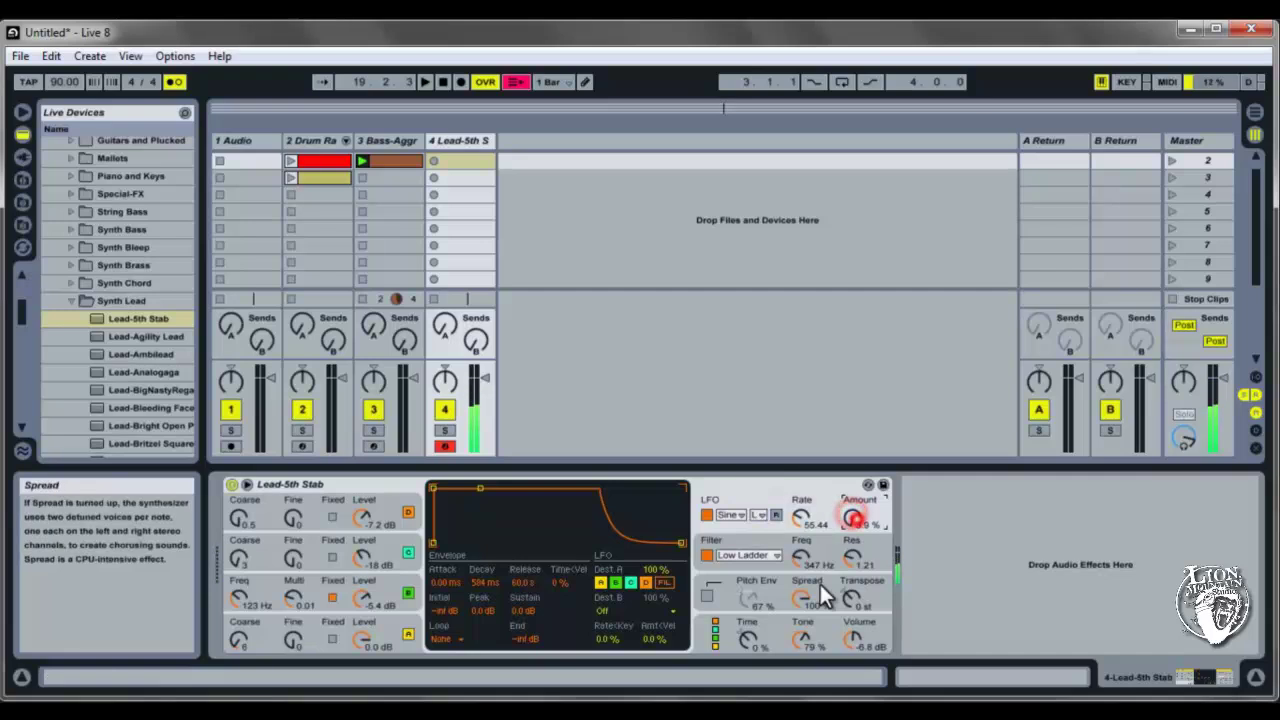
- Launch scene 2, record a lead clip in its Lead-5th Stab slot, and make the clip start and loop from bar 3
left_click(1175, 160)
left_click(434, 160)
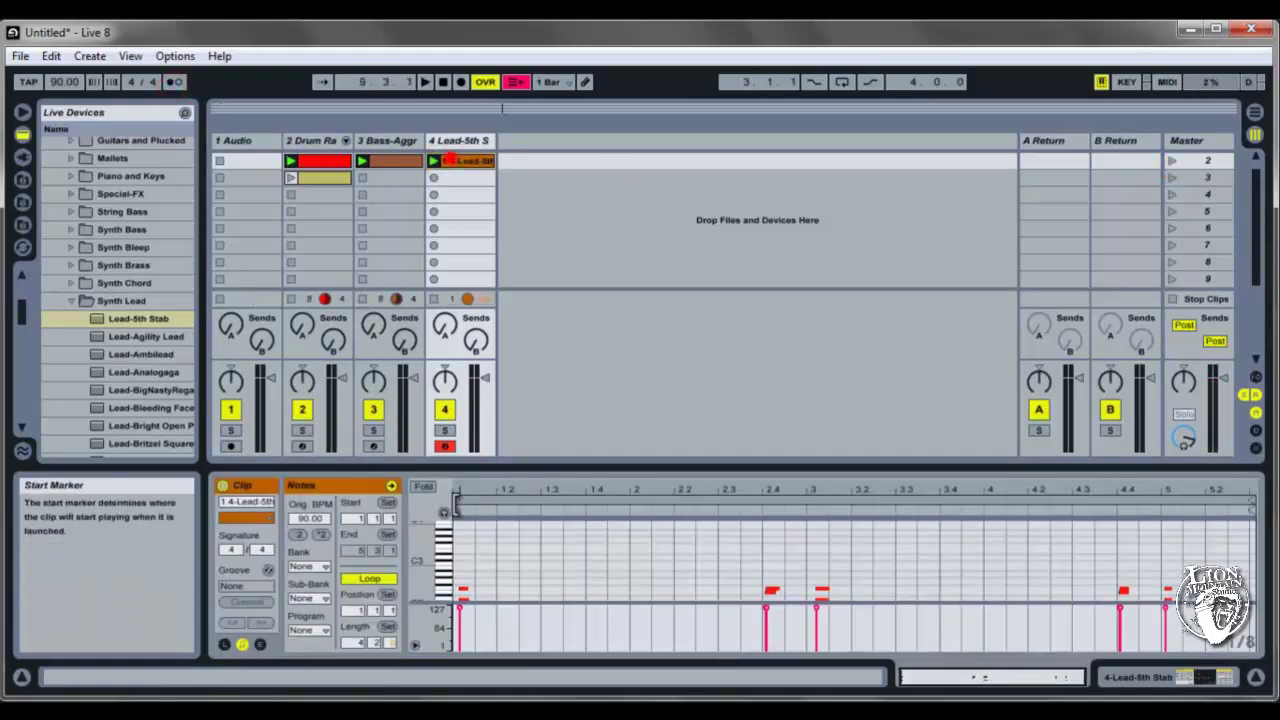
left_click_drag(454, 501, 846, 331)
left_click(817, 540)
left_click(830, 540)
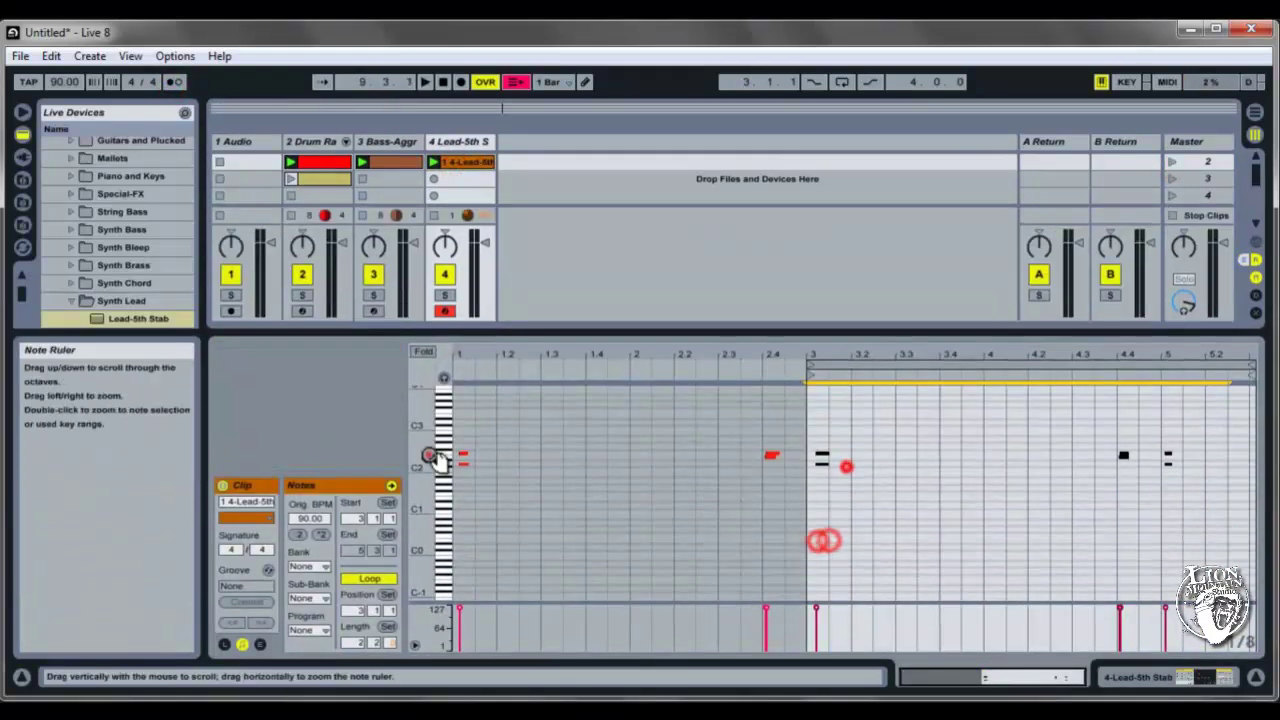
- Record a second lead clip in the Lead-5th Stab track's scene 3 slot and stop all clips
left_click(435, 178)
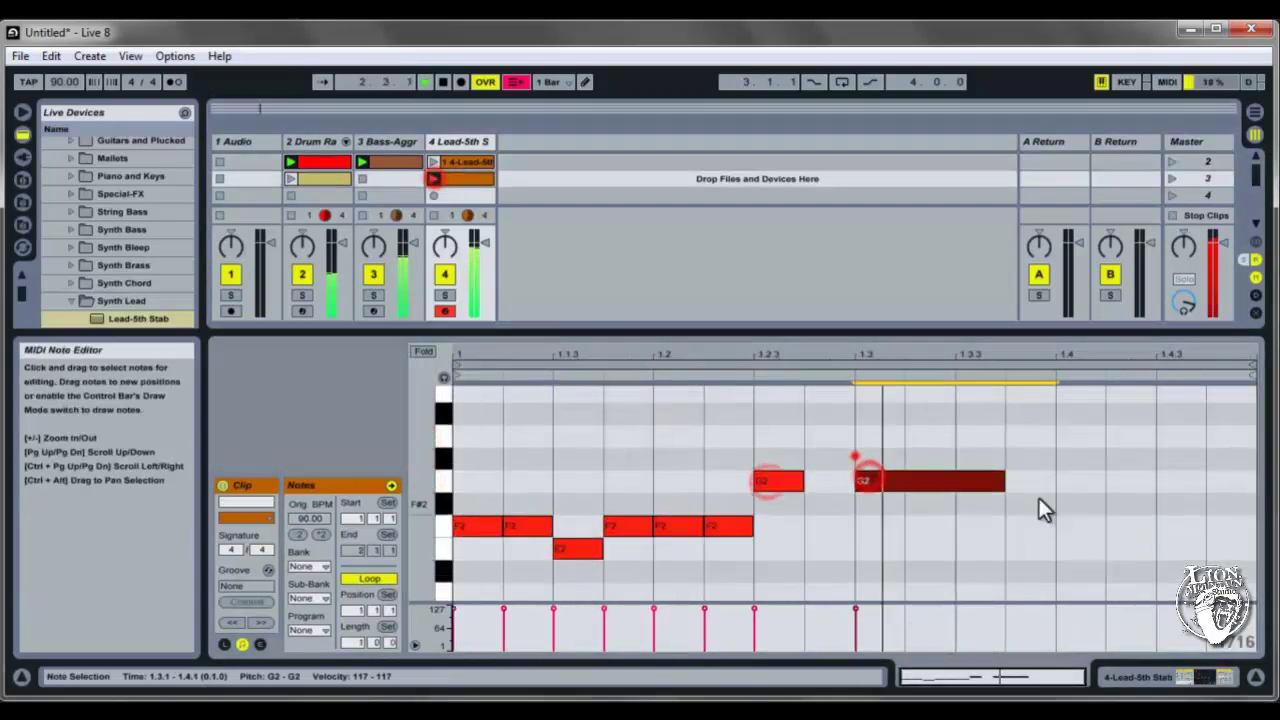
left_click(855, 456)
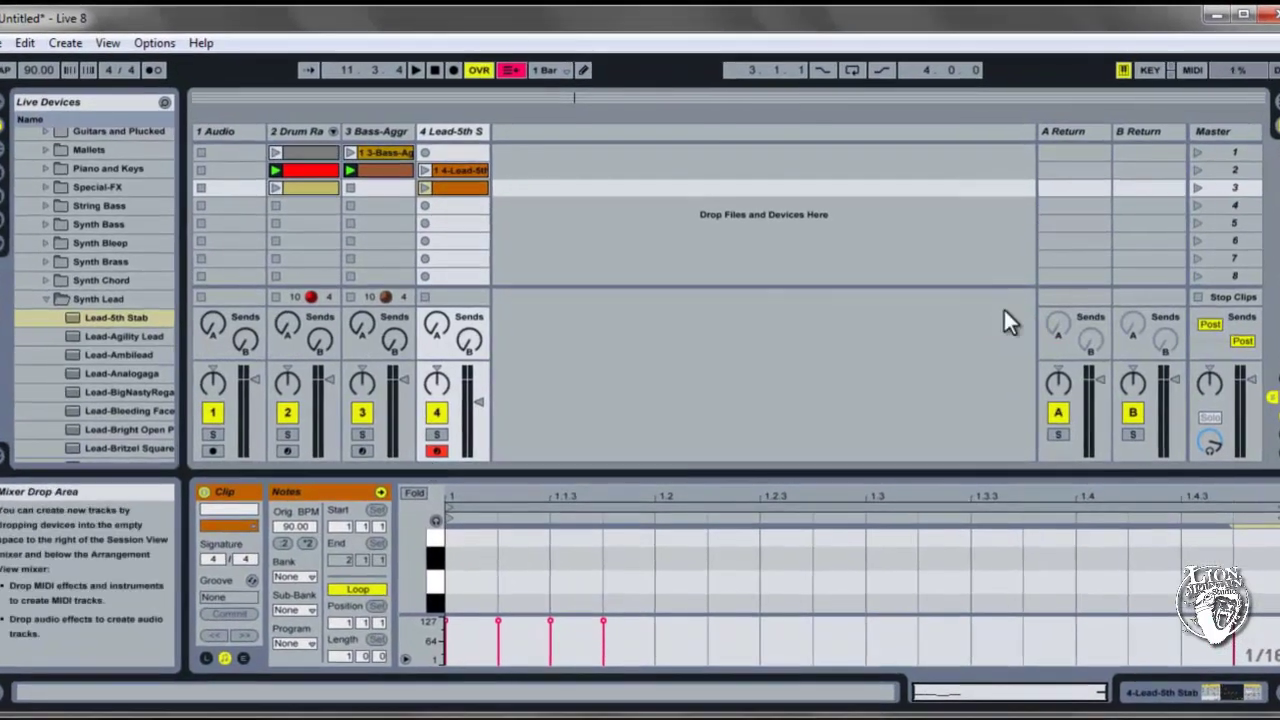
left_click(1172, 290)
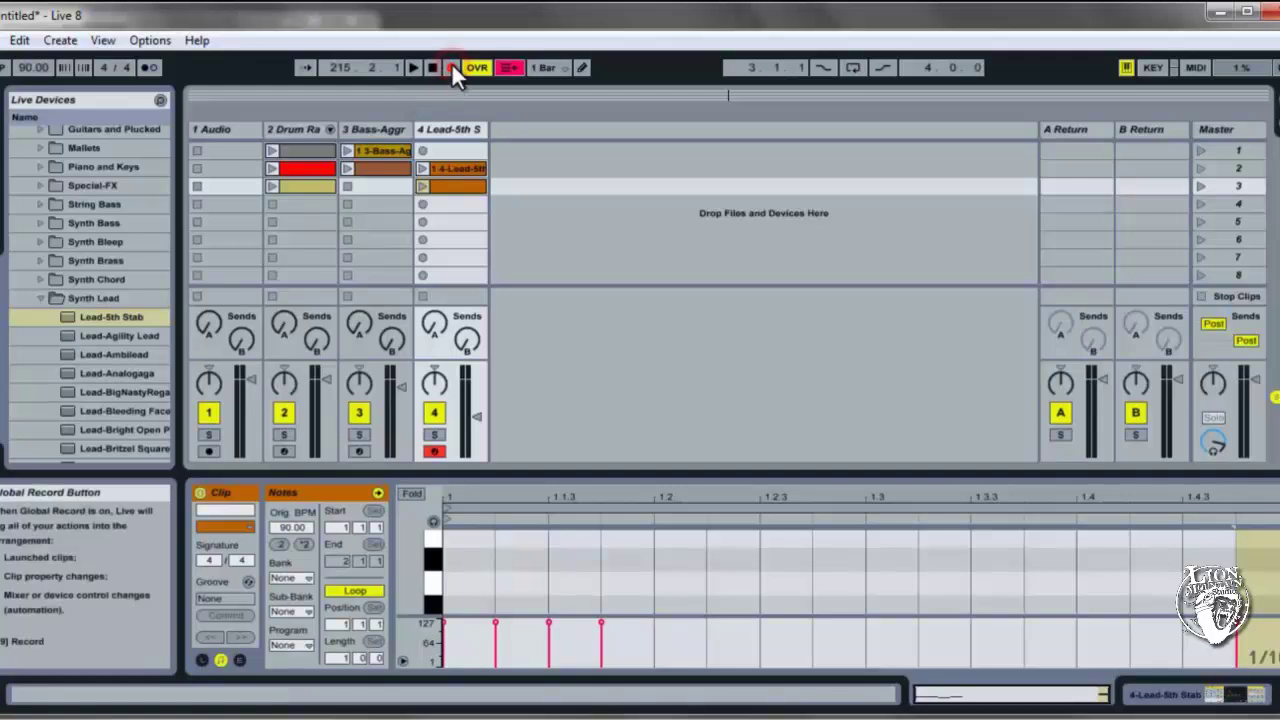
- Start recording into the arrangement with the scene 1 drum clip and bring in the scene 2 bass clip
left_click(271, 150)
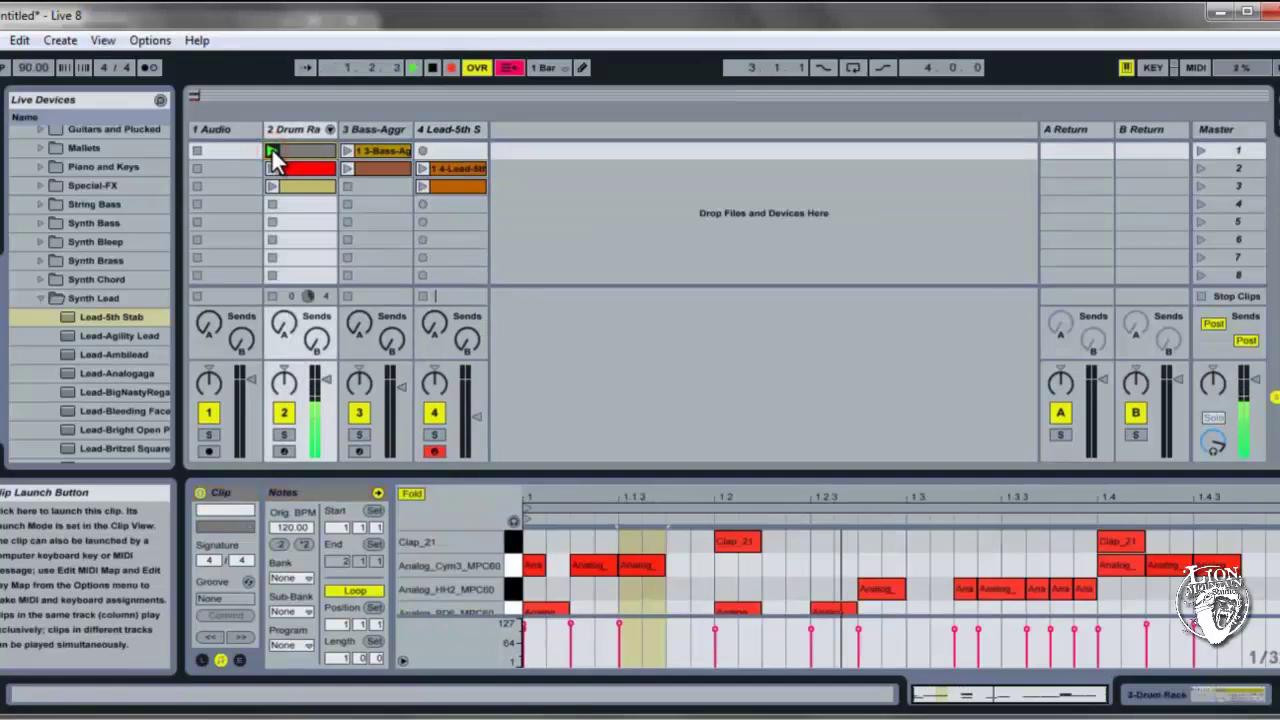
left_click(345, 168)
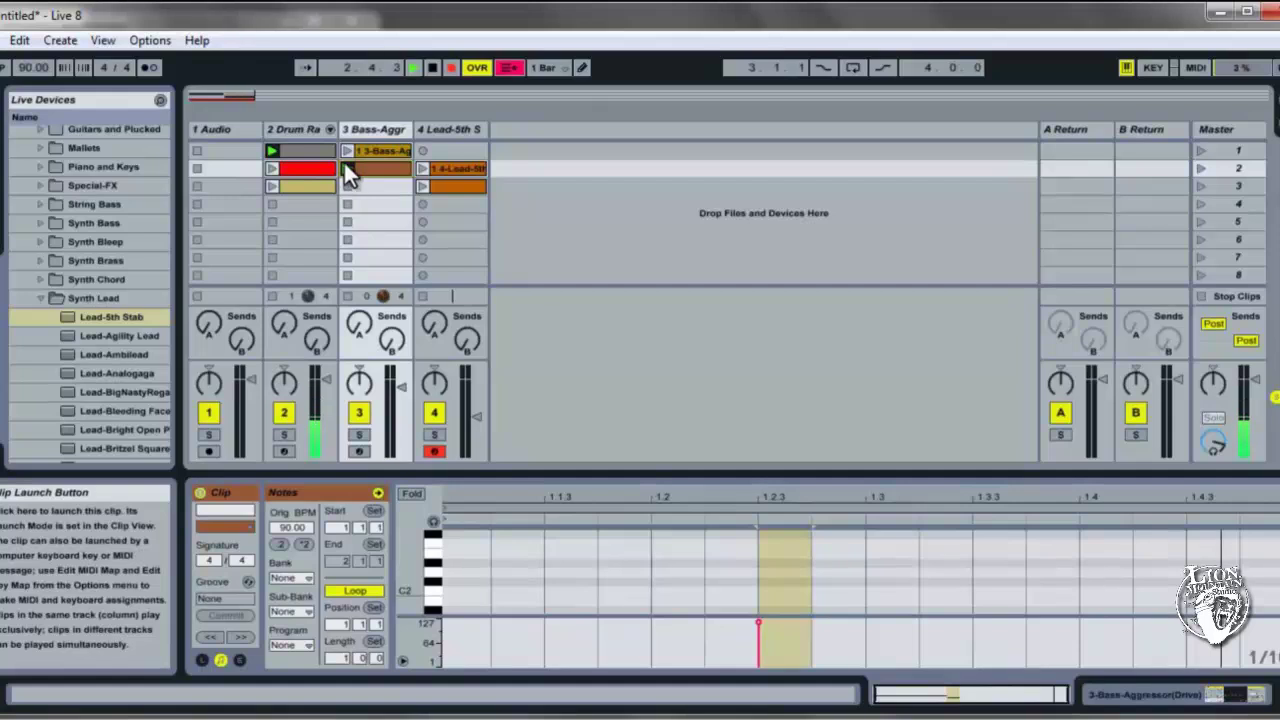
left_click(344, 170)
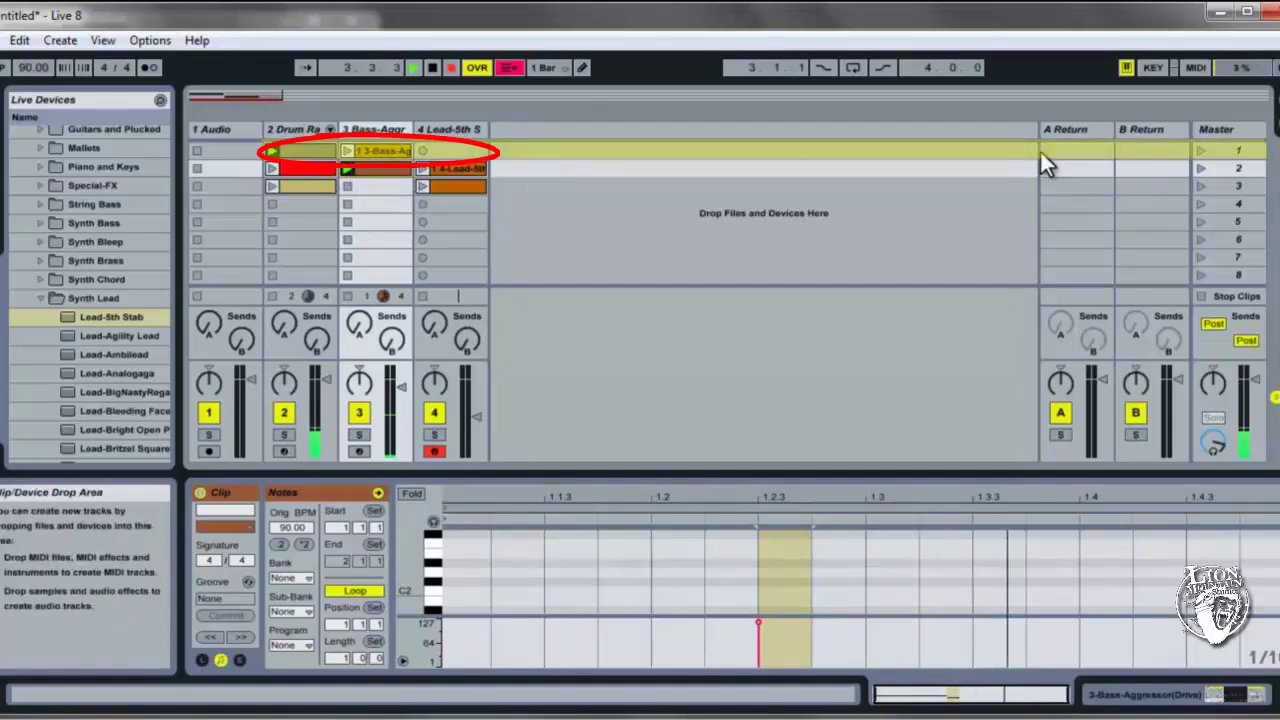
- Move the scene 3 lead clip to scene 1 and record scenes 1, 3, 1 and 2 in sequence, ending with playback stopped
left_click_drag(460, 184, 452, 151)
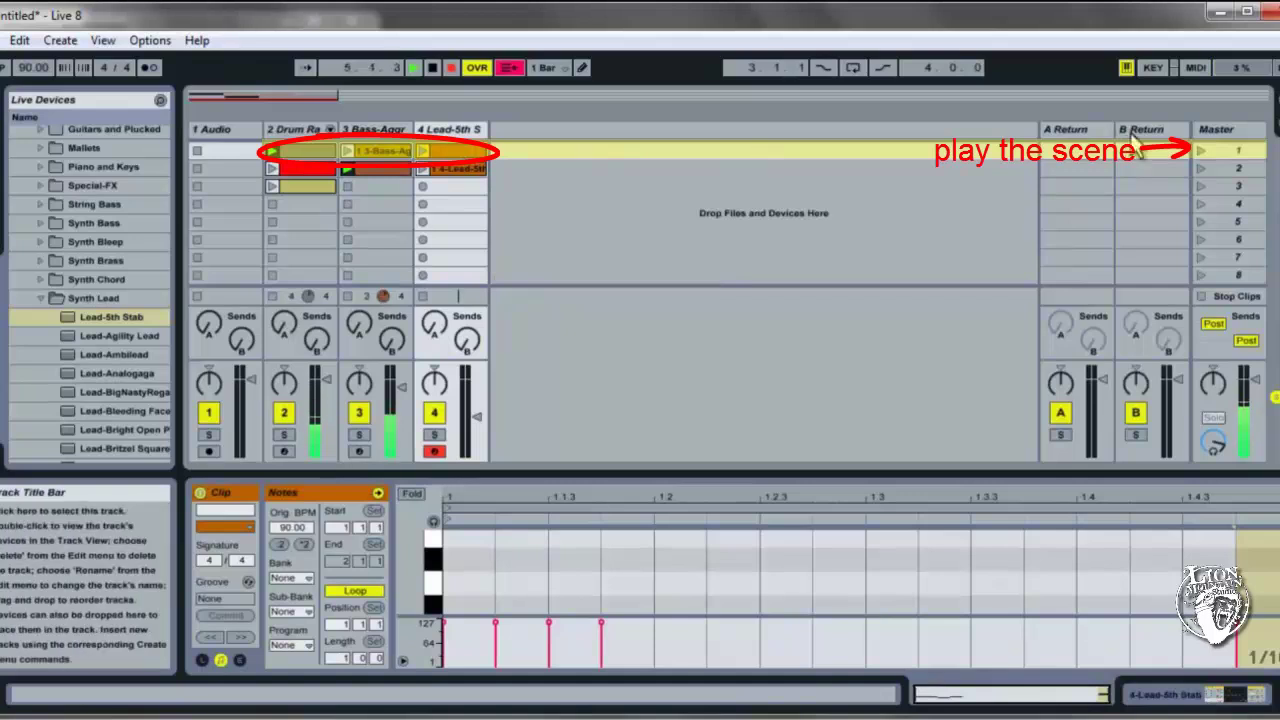
left_click(1199, 150)
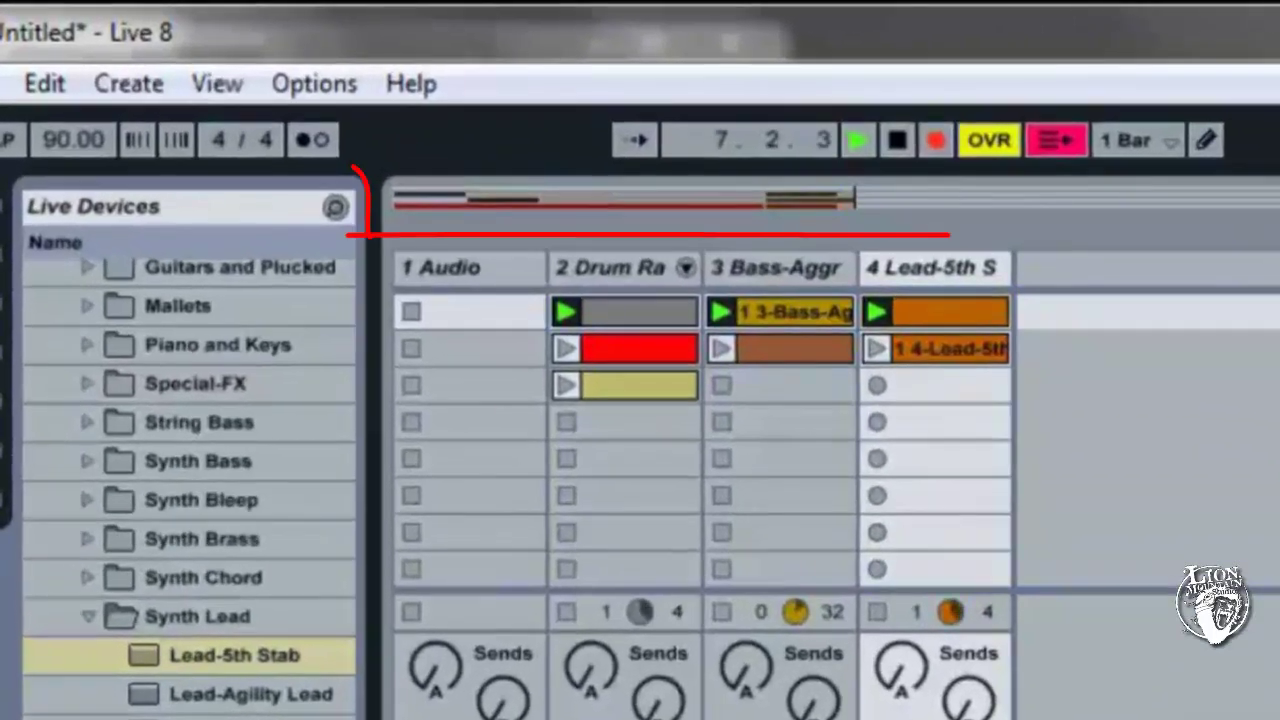
left_click(566, 385)
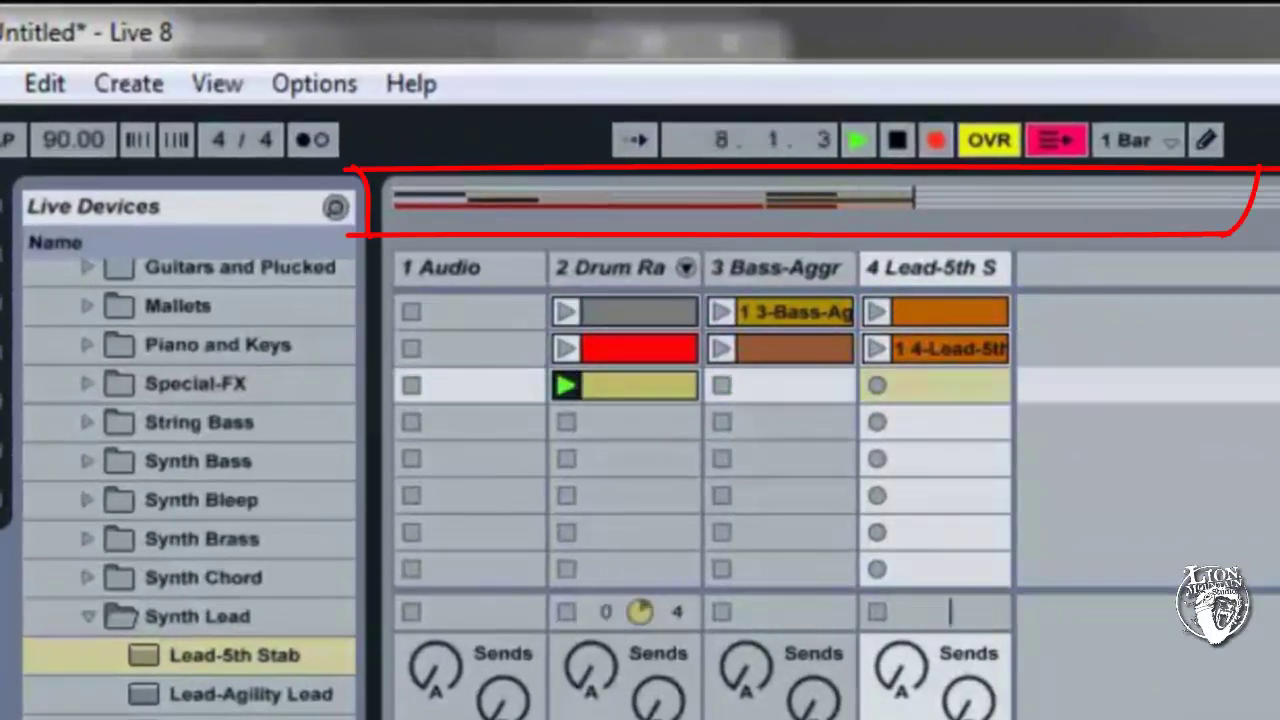
left_click(1270, 311)
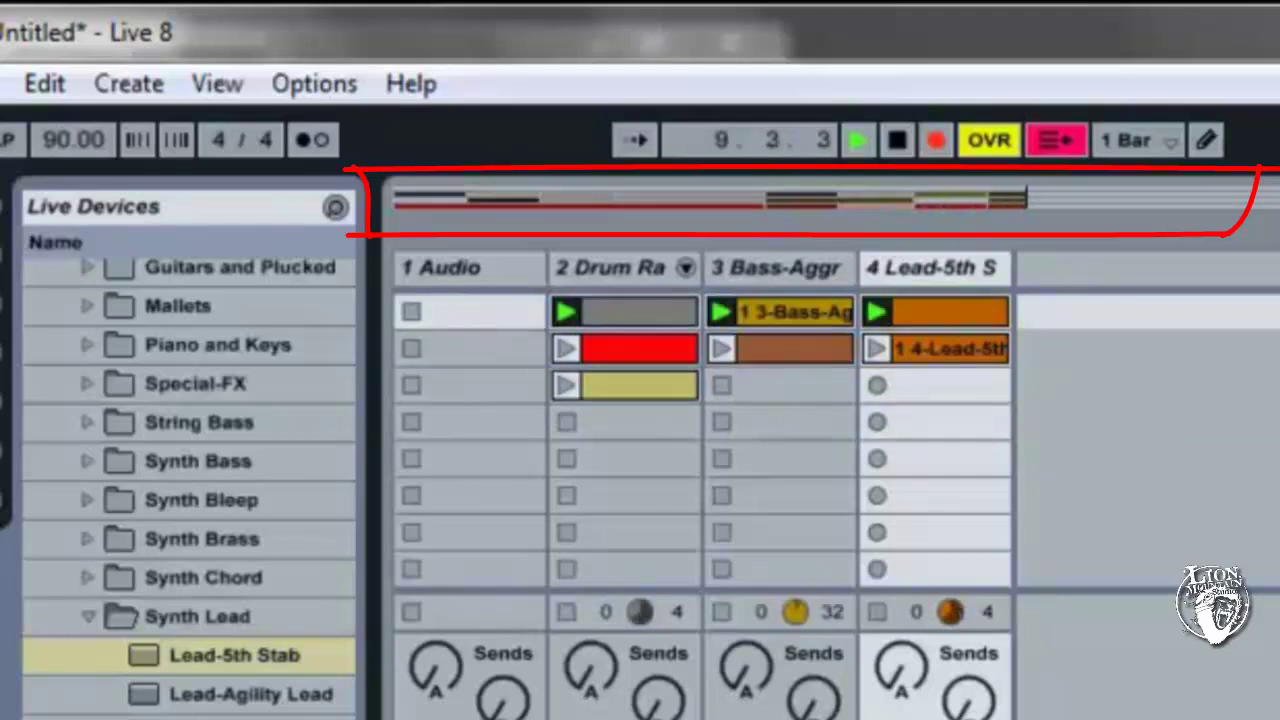
left_click(1270, 348)
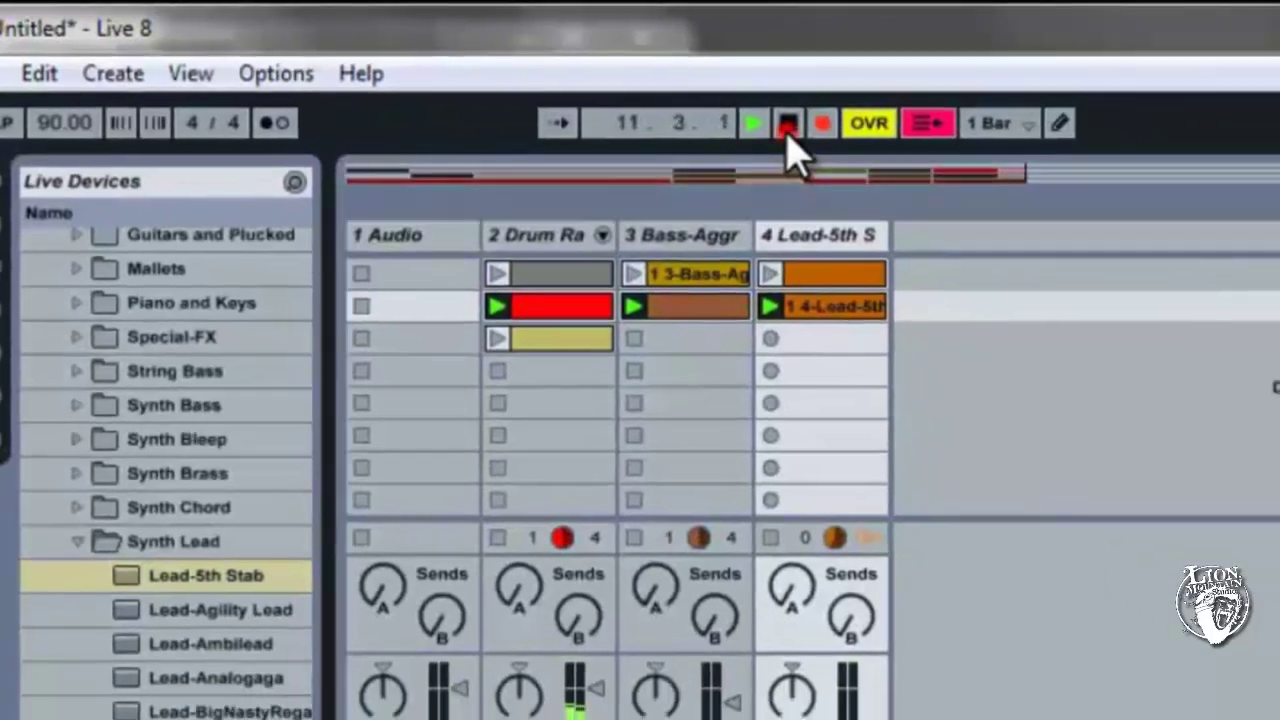
left_click(787, 124)
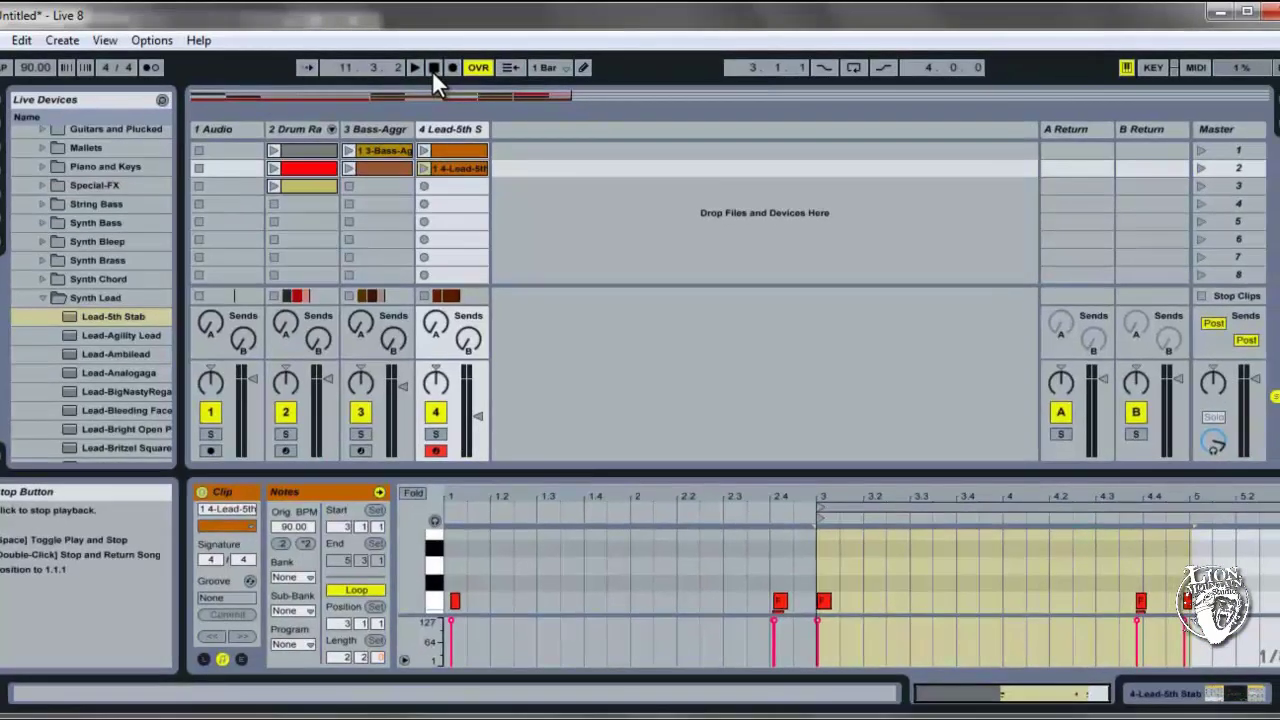
- Play back the recorded arrangement in the Arrangement View and return to the Session View
left_click(1272, 108)
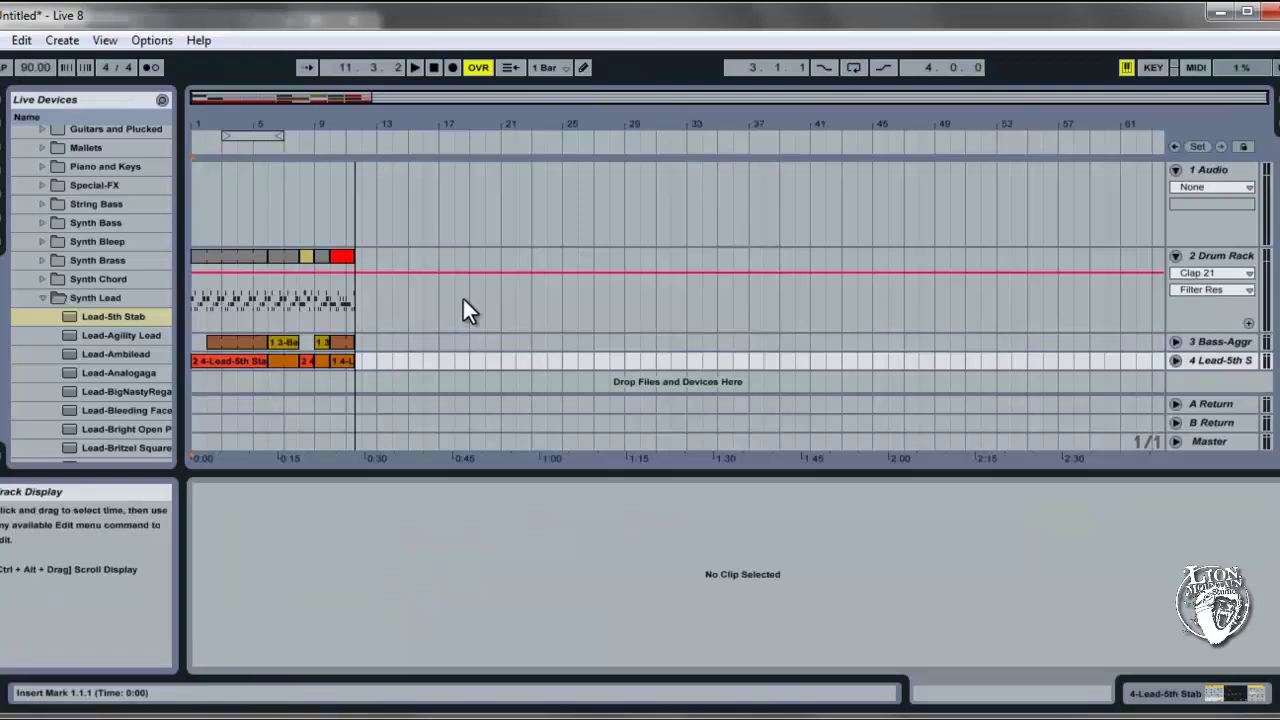
left_click(415, 67)
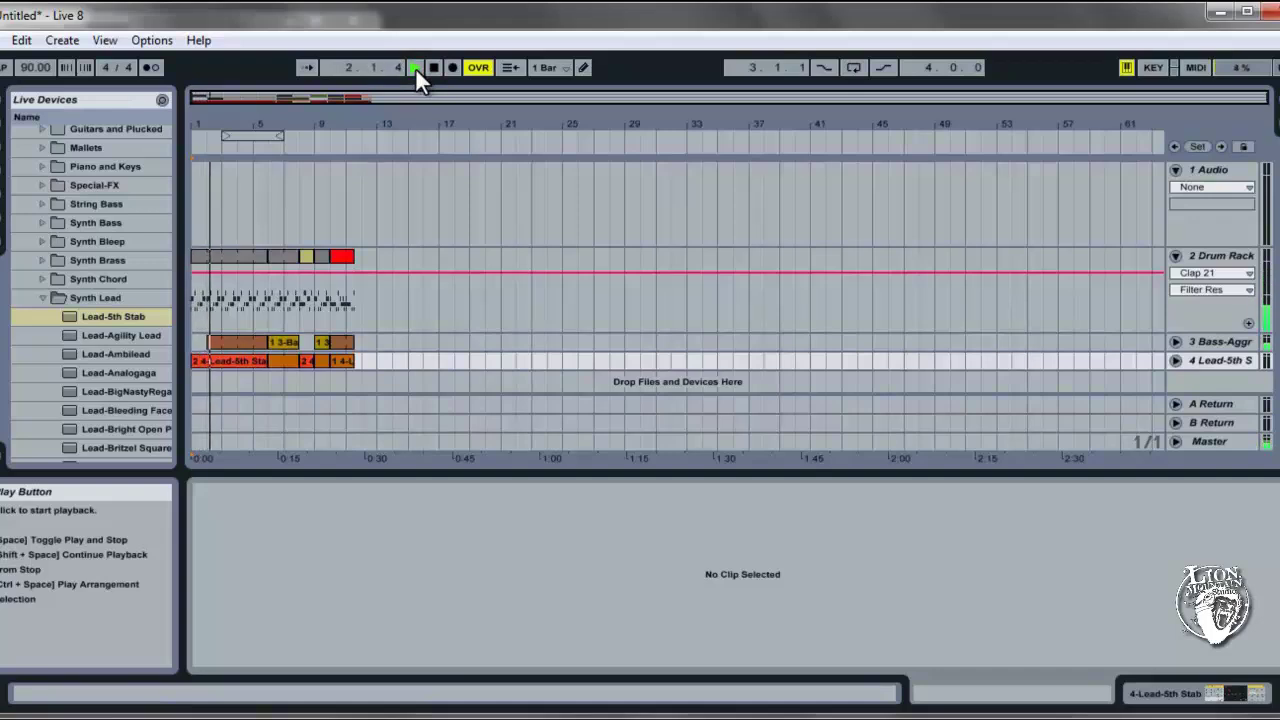
left_click(1180, 111)
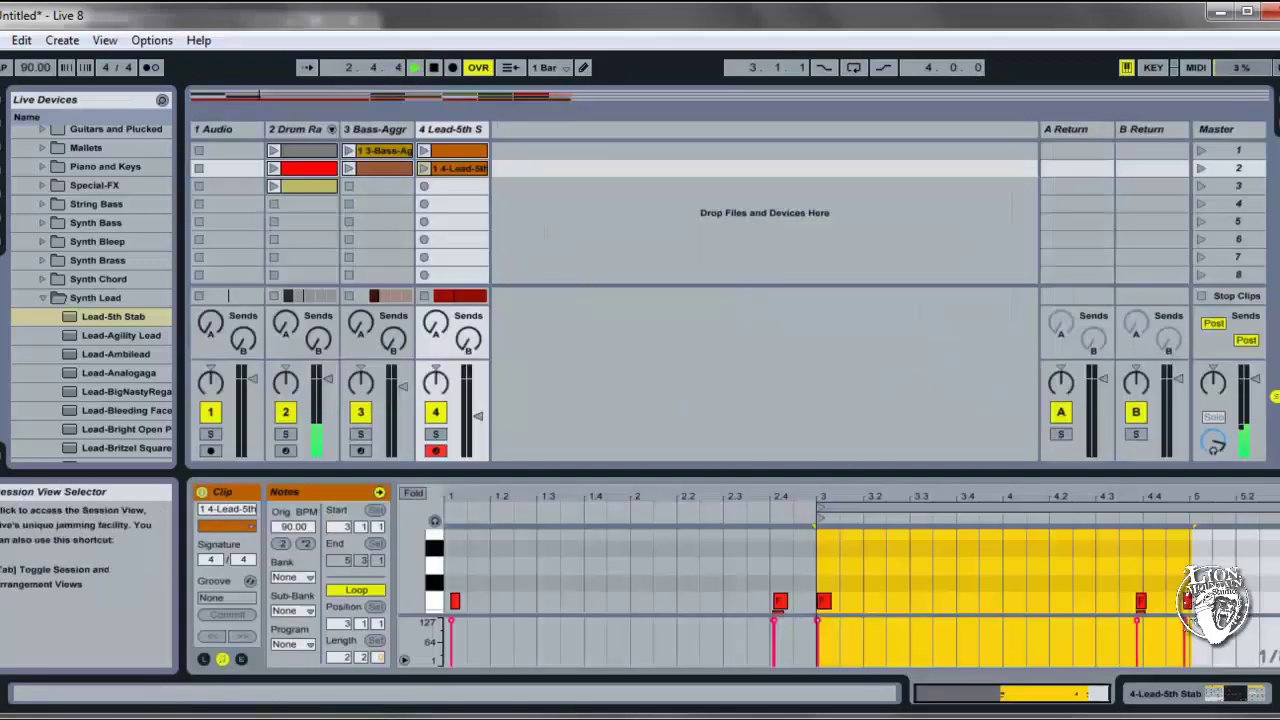
- Override the playing arrangement with the scene 2 lead clip and the drum clips, and return all tracks to arrangement playback
left_click(421, 165)
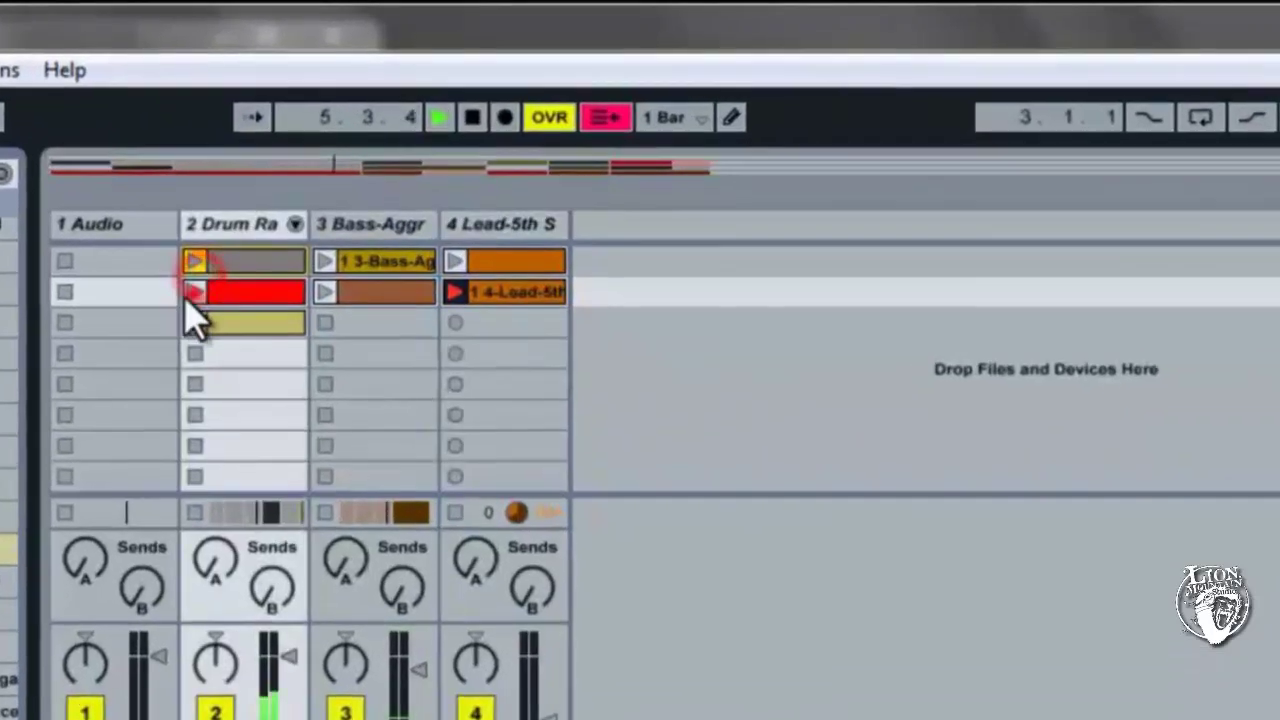
left_click(211, 265)
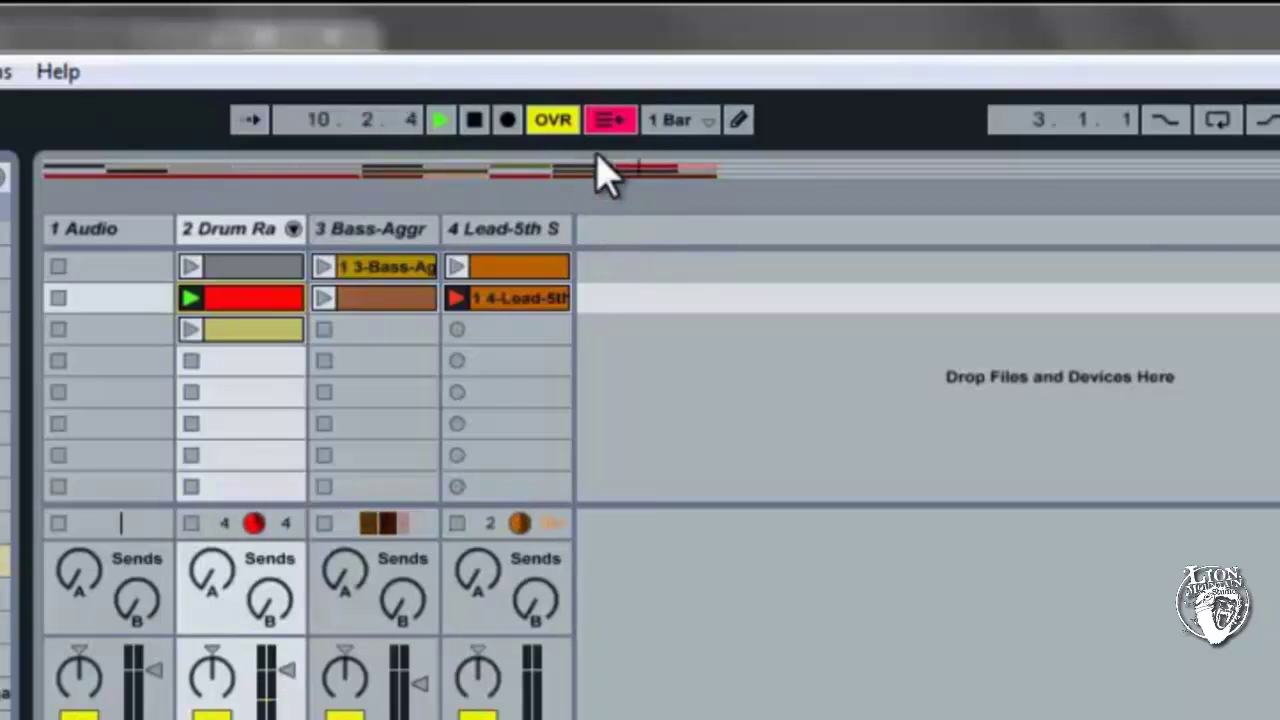
left_click(608, 120)
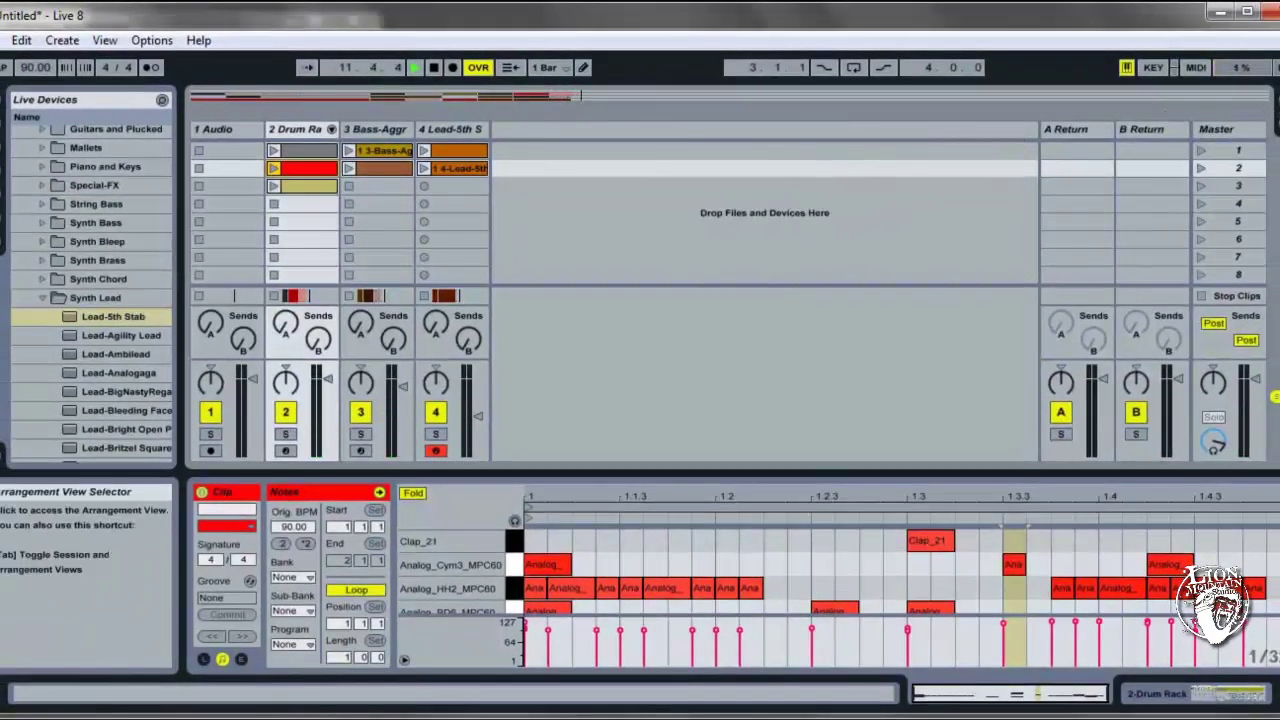
- Stop playback and copy the first drum clip from the Session View into the arrangement's Drum Rack track at bar 12
left_click(1274, 106)
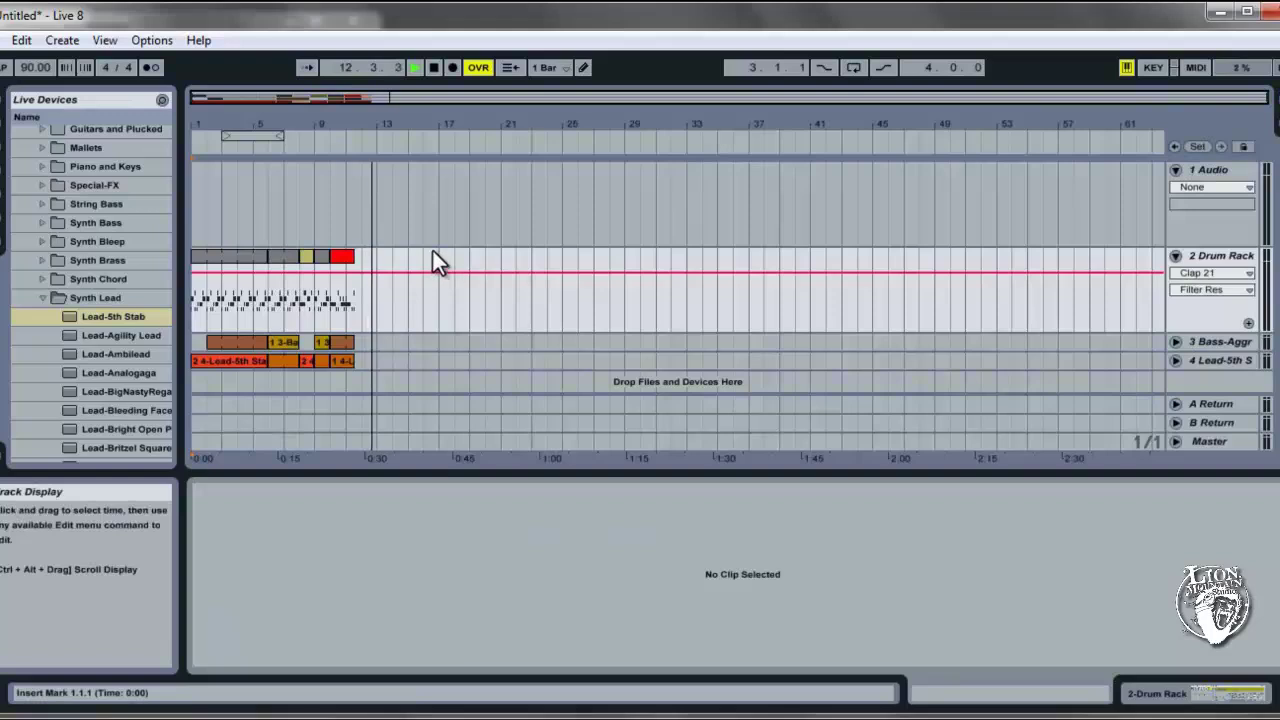
left_click(432, 67)
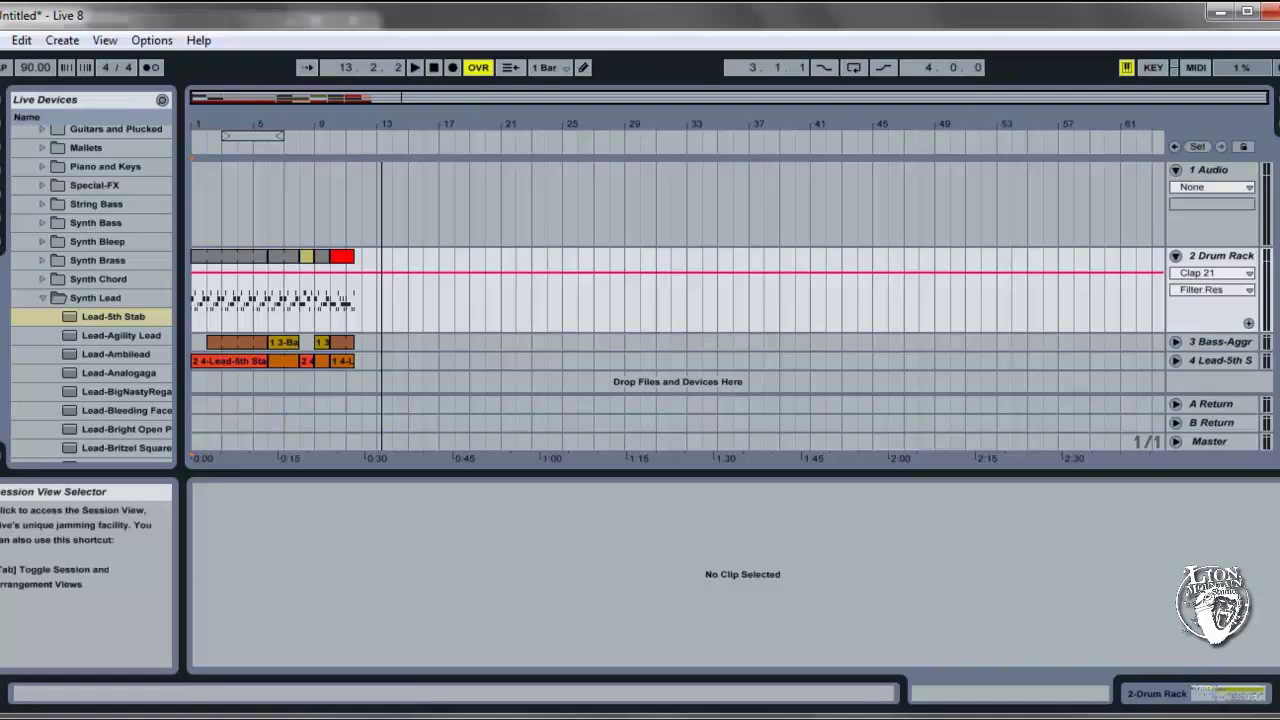
left_click(1272, 99)
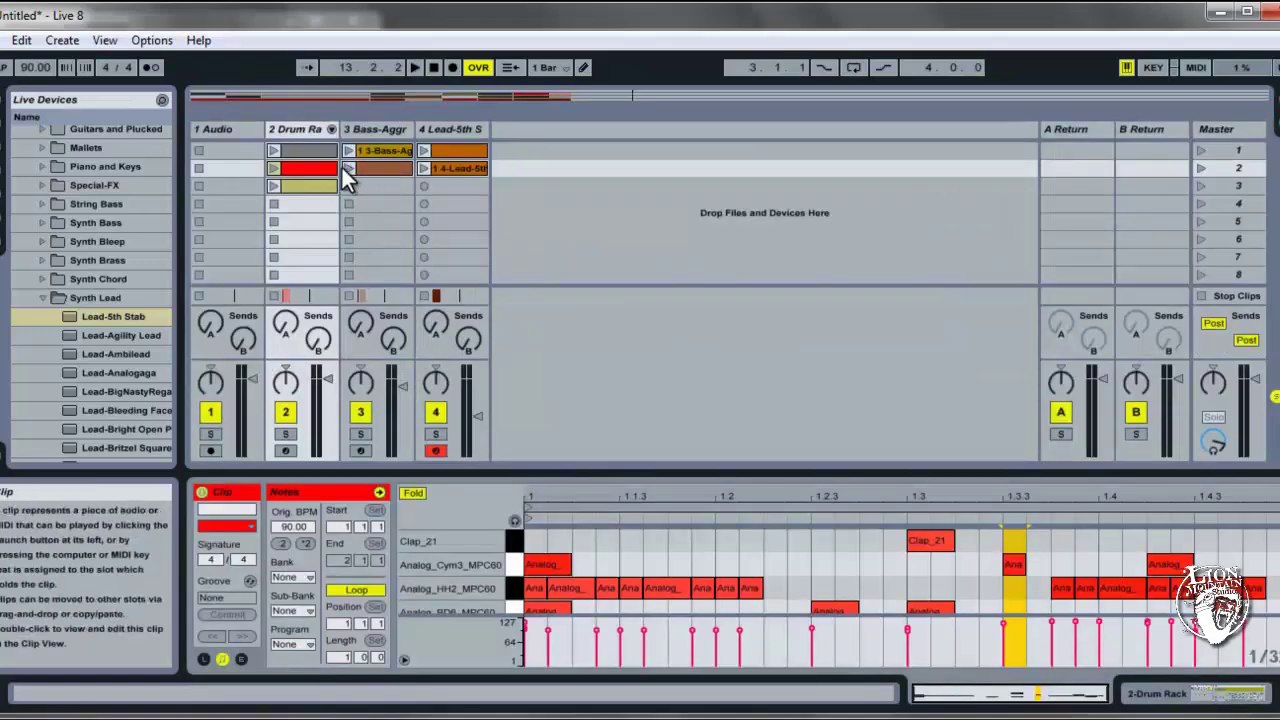
mouse_move(306, 155)
left_mouse_down()
mouse_move(1198, 124)
mouse_move(1276, 98)
mouse_move(790, 280)
mouse_move(366, 272)
left_mouse_up()
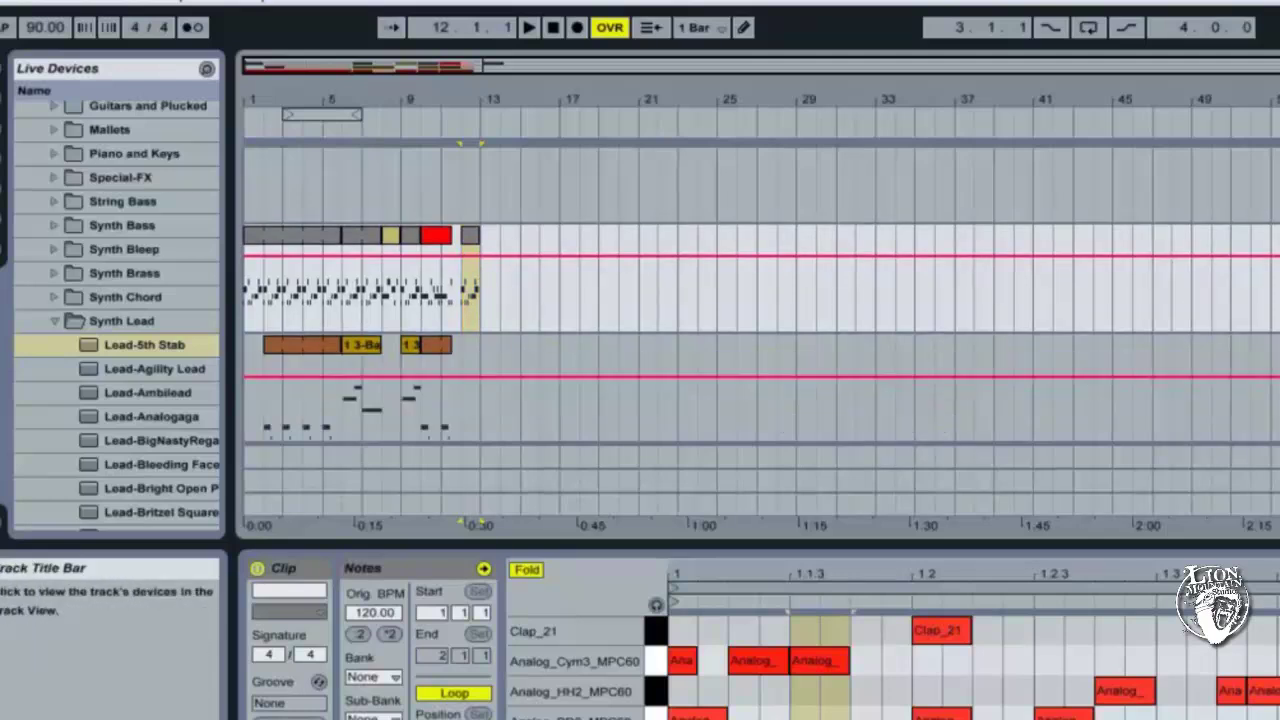
- Extend the bar 12 drum clip back to 11.3.2 at the red clip's end and forward to about 13.4
scroll(760, 320, "down", 1)
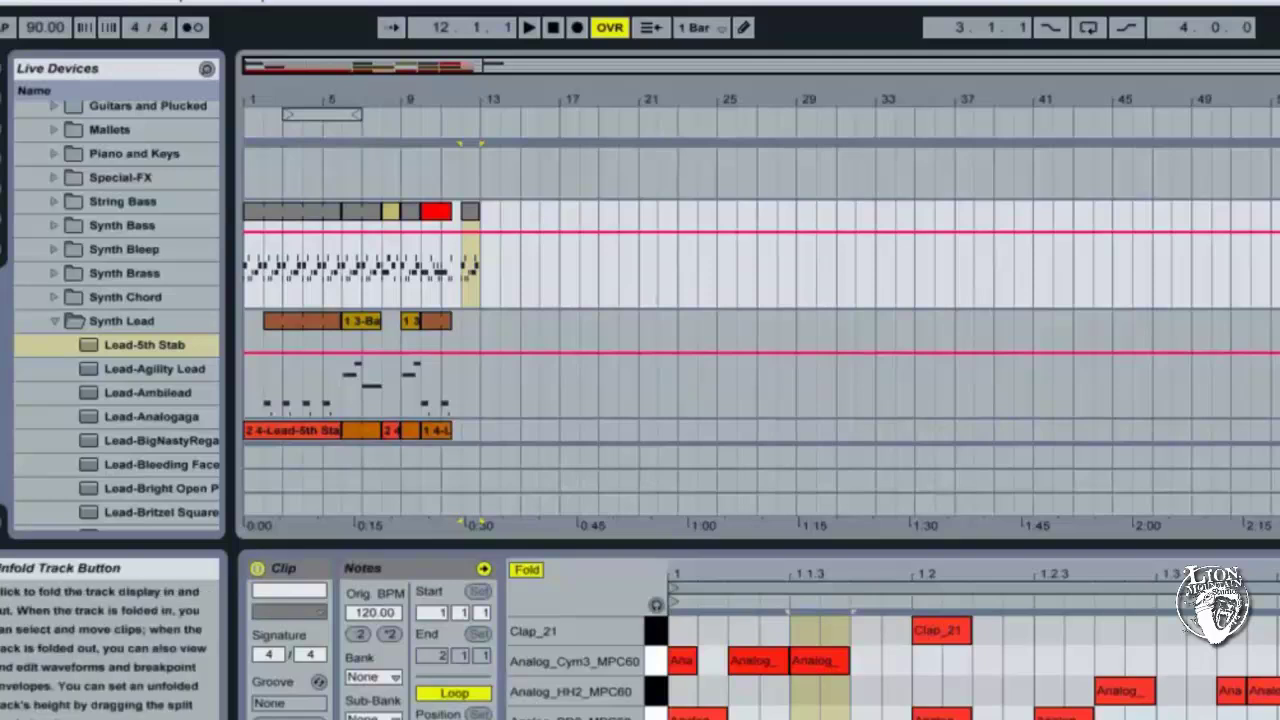
scroll(760, 293, "up", 1)
scroll(760, 293, "down", 1)
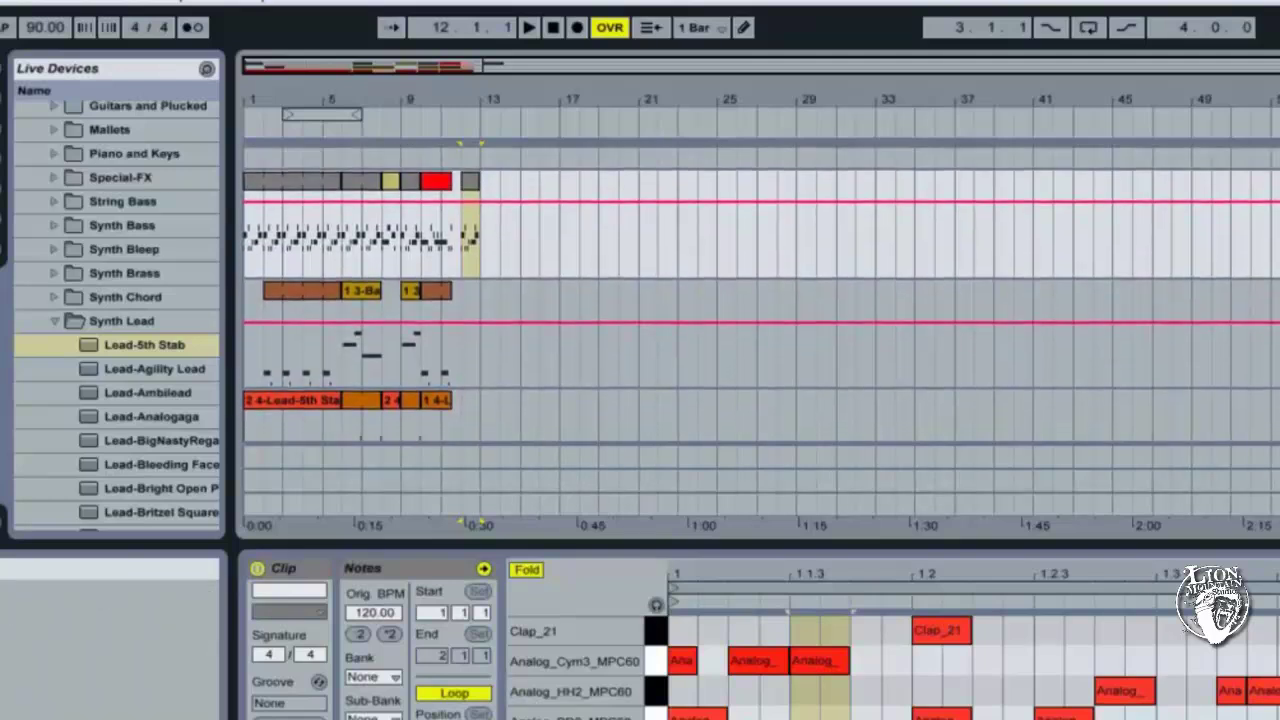
scroll(760, 293, "up", 2)
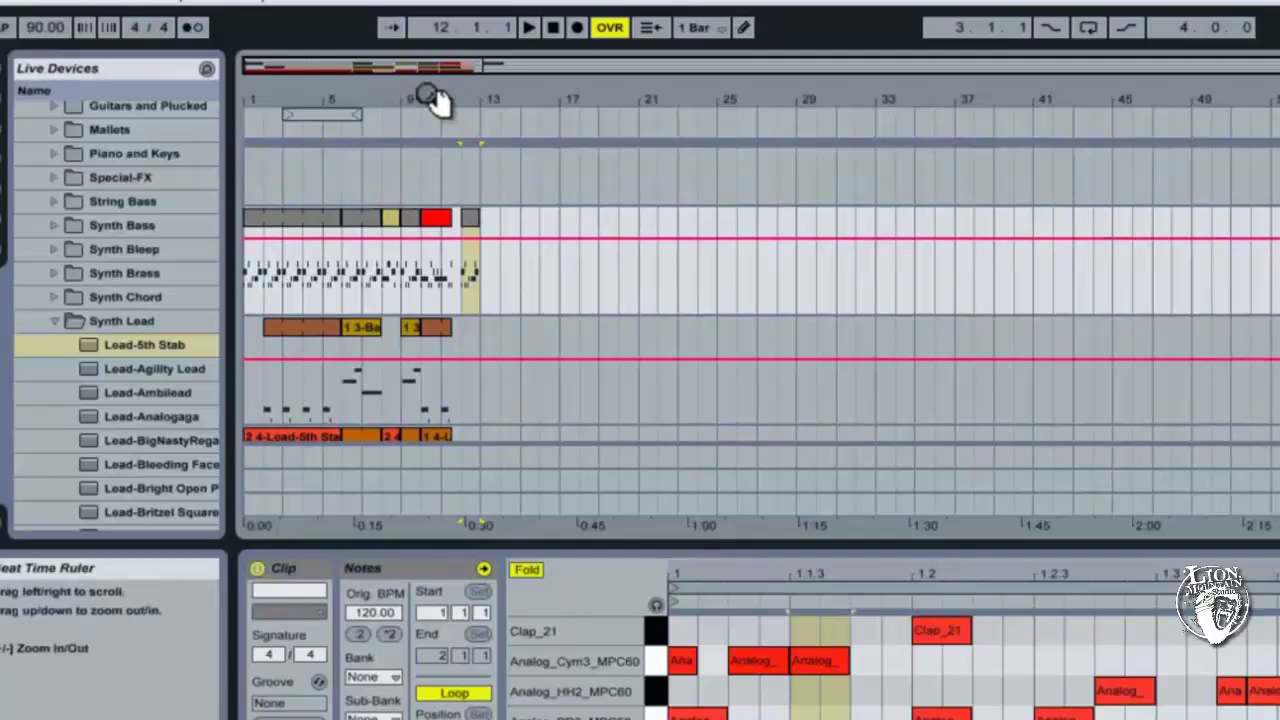
left_click_drag(428, 96, 433, 98)
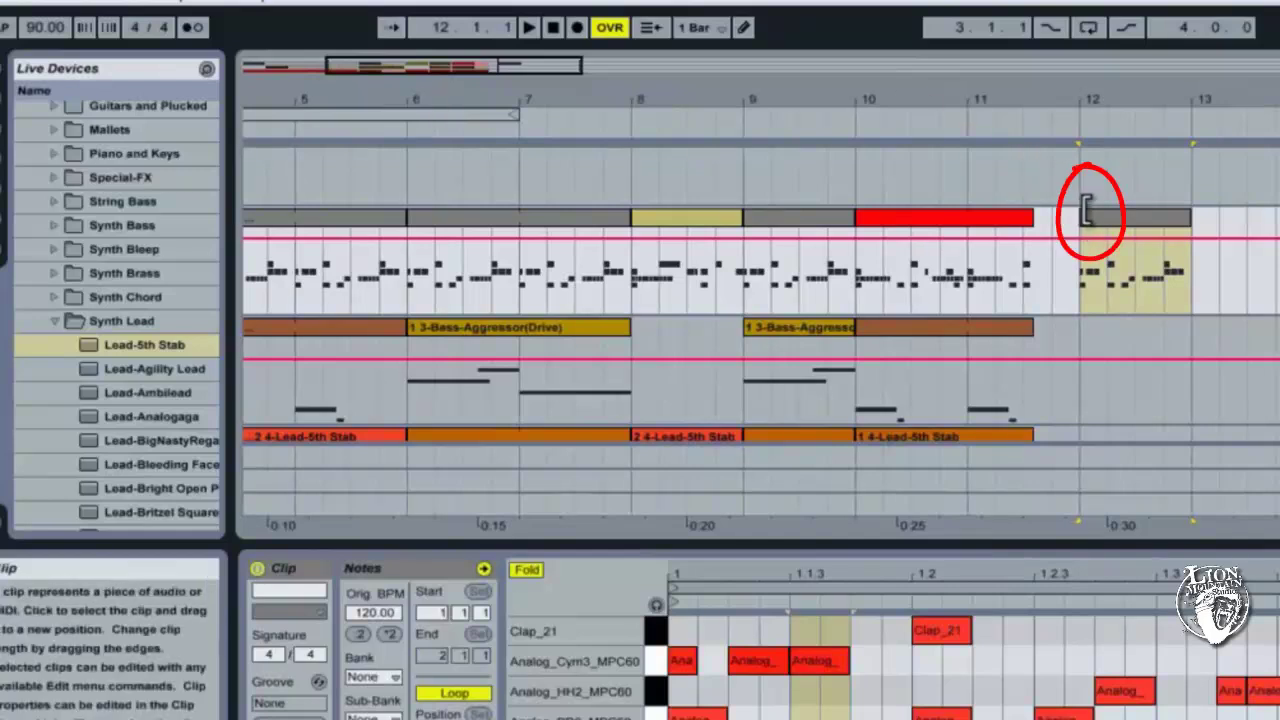
left_click_drag(1085, 215, 1040, 217)
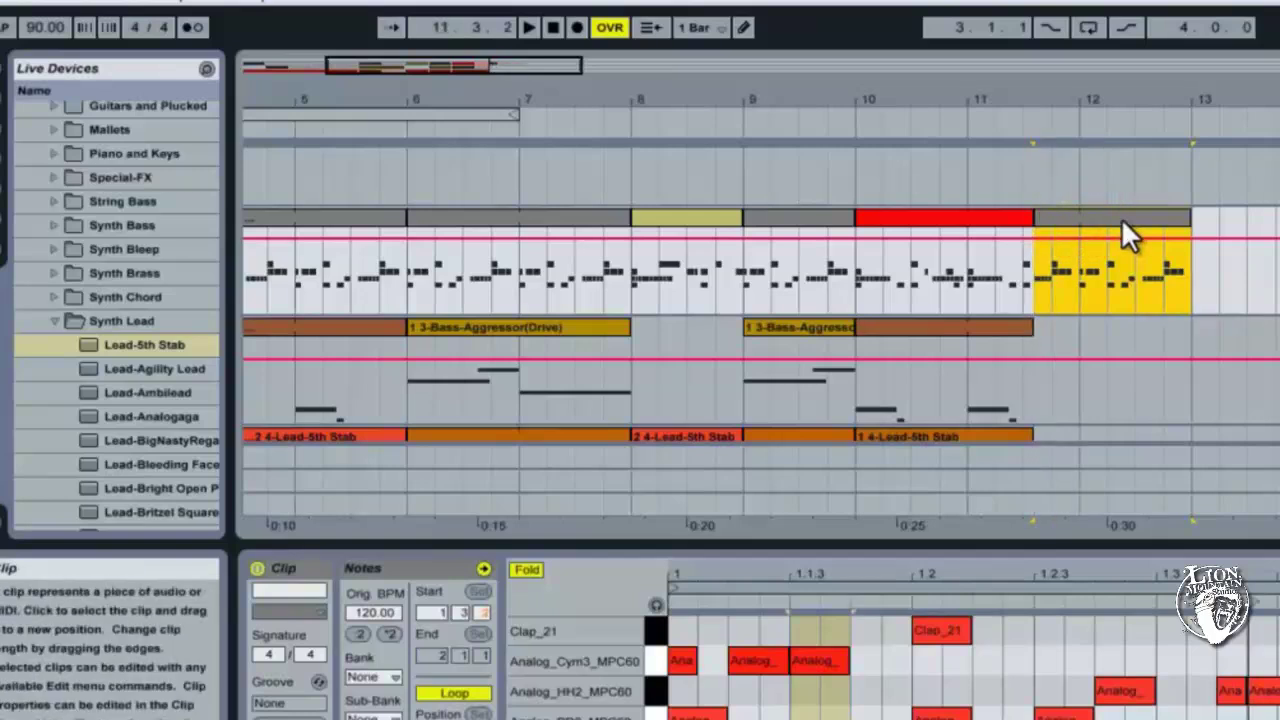
left_click_drag(1180, 213, 1262, 214)
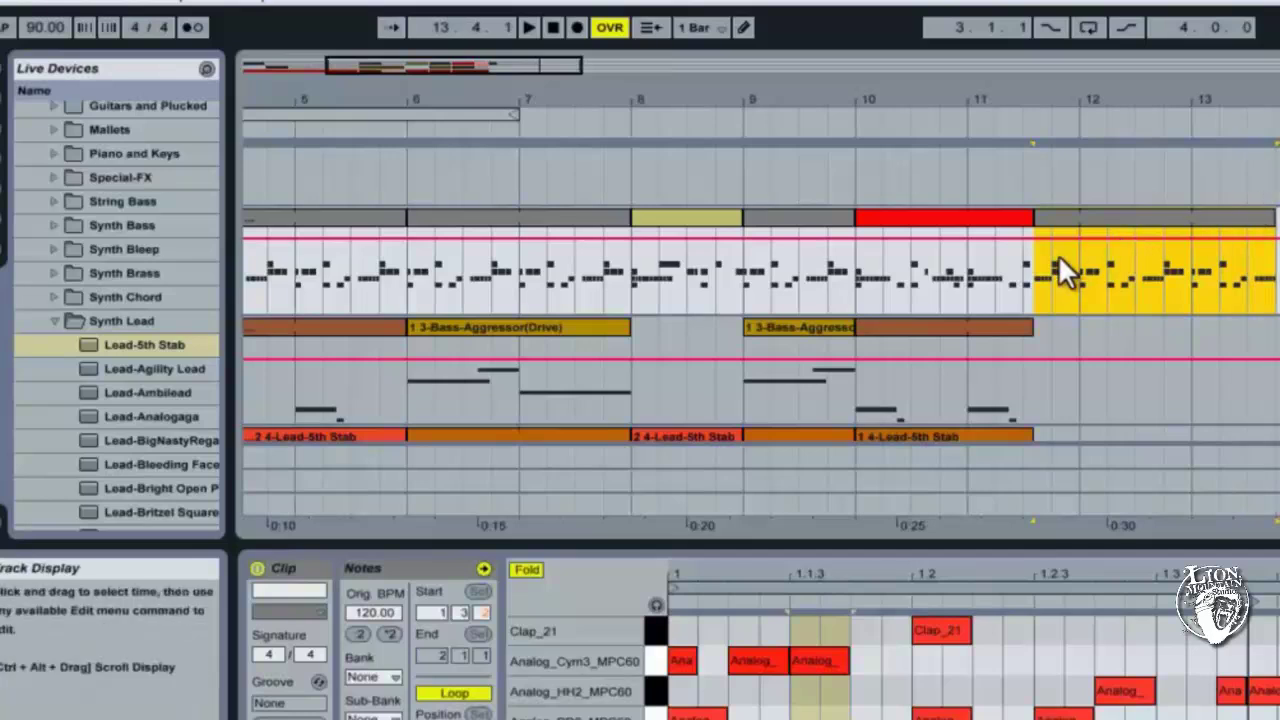
- Move the bass clip at bar 10 to start at 11.3.2 and delete the bass clip at bar 9
left_click_drag(994, 320, 1219, 322)
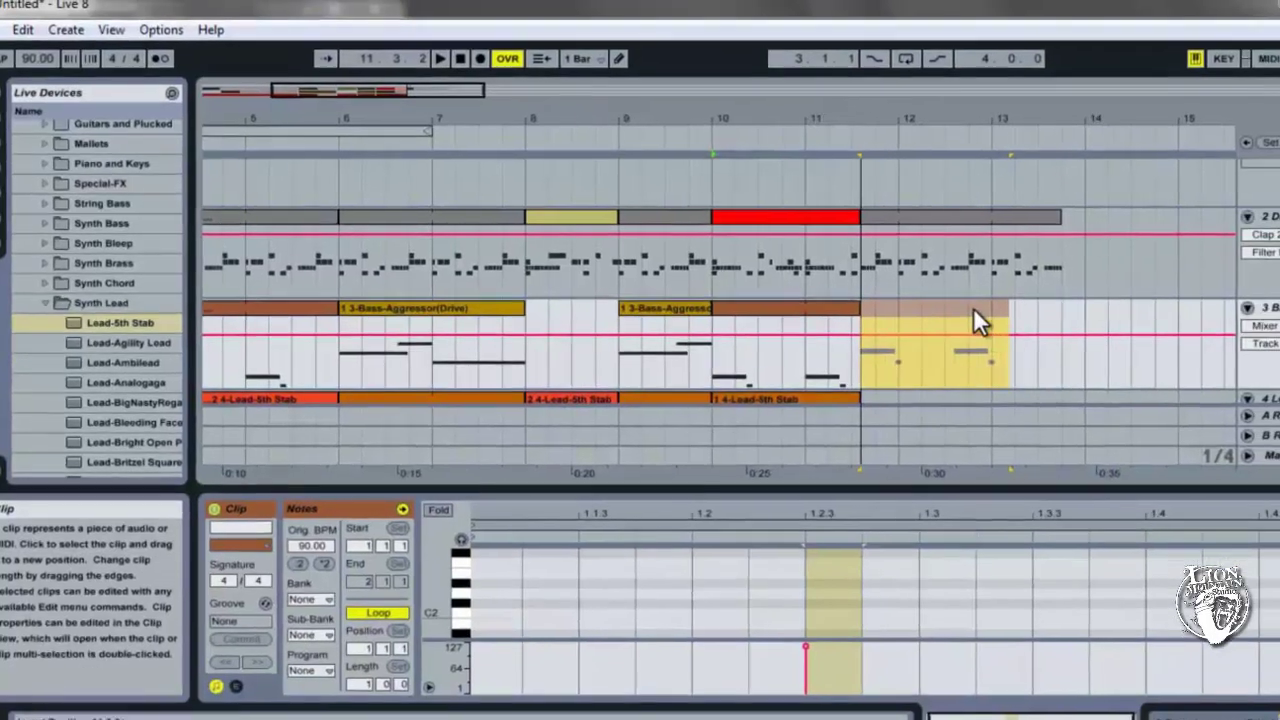
left_click_drag(975, 312, 975, 312)
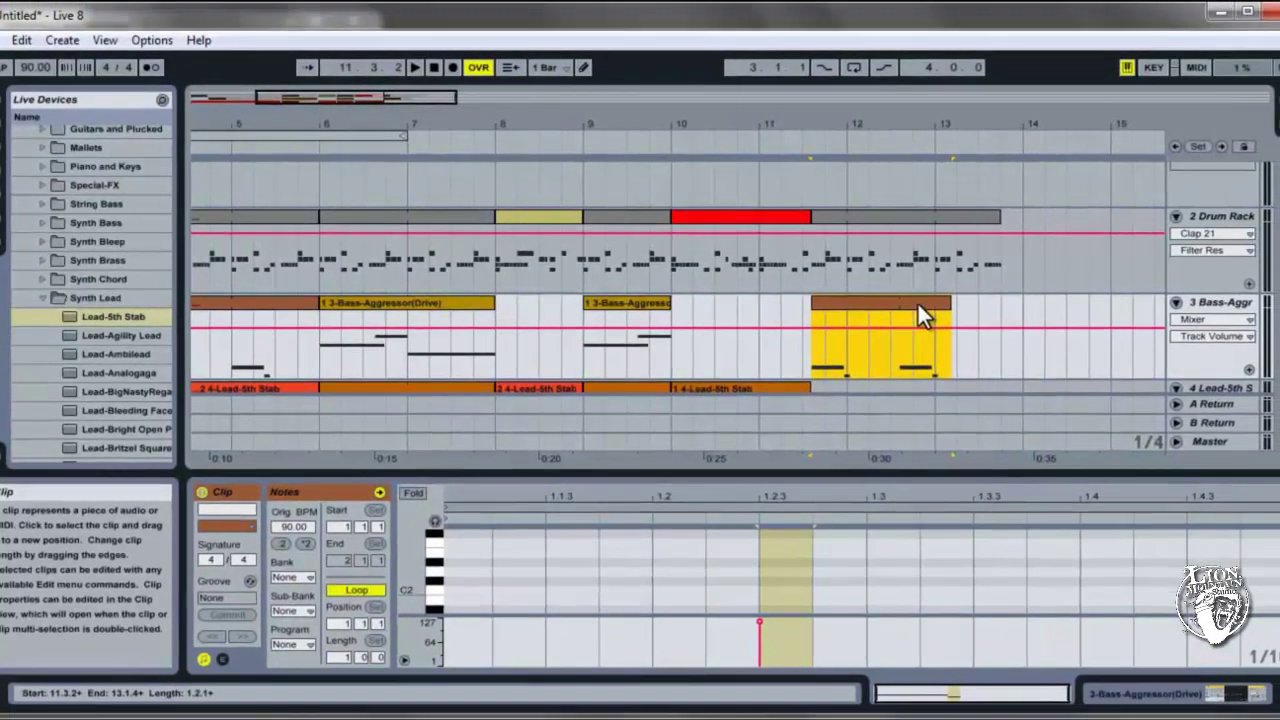
left_click(621, 304)
key("Delete")
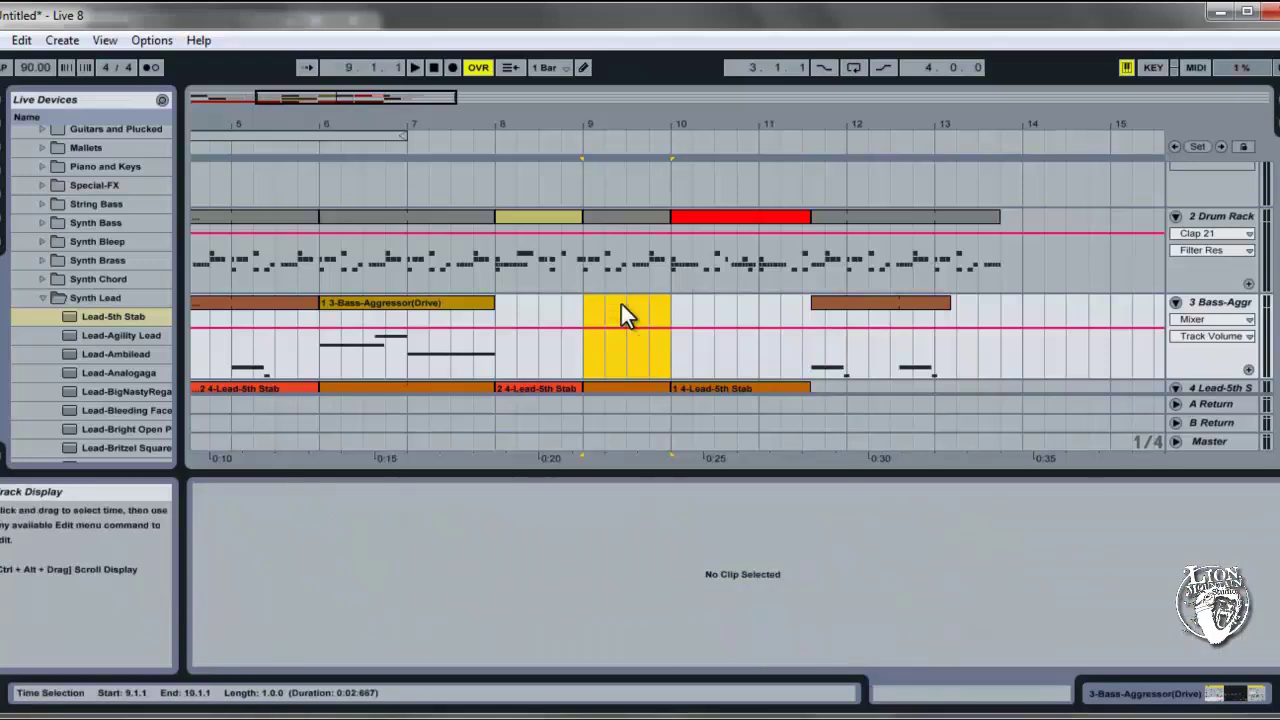
- Split the bass clip at bar 7 and move its second half to start at bar 8
left_click(409, 337)
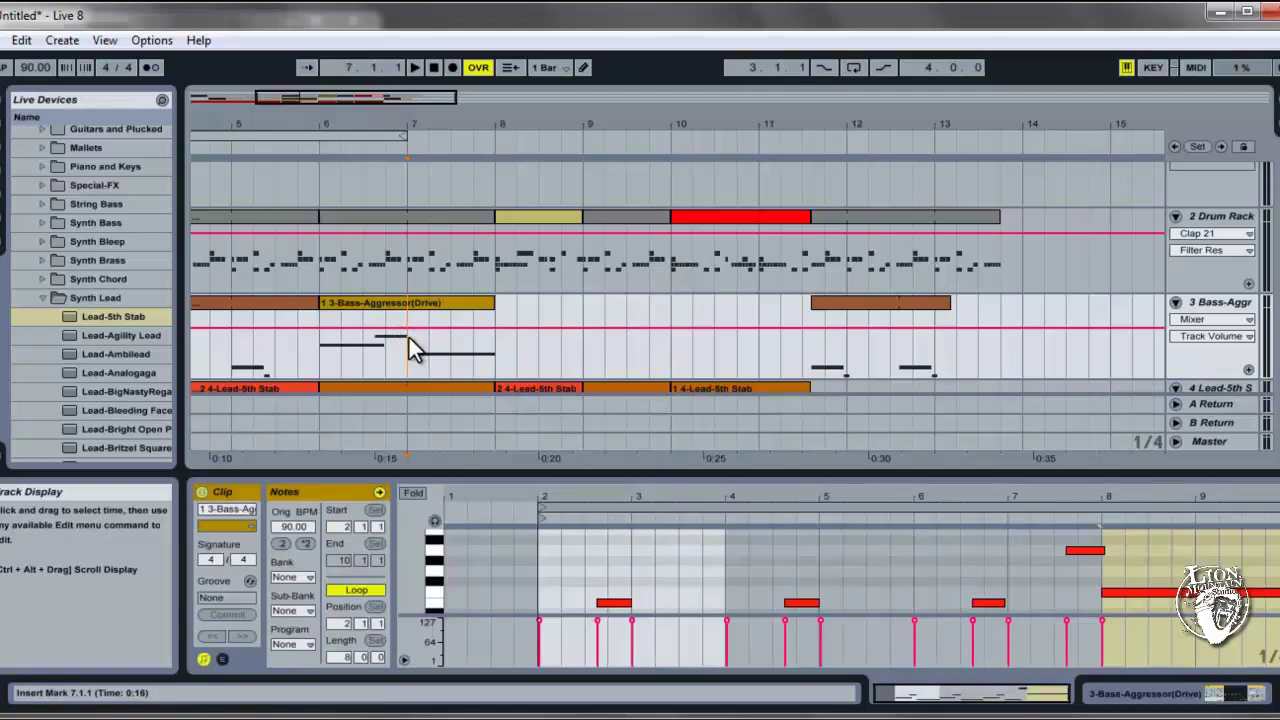
key("ctrl+e")
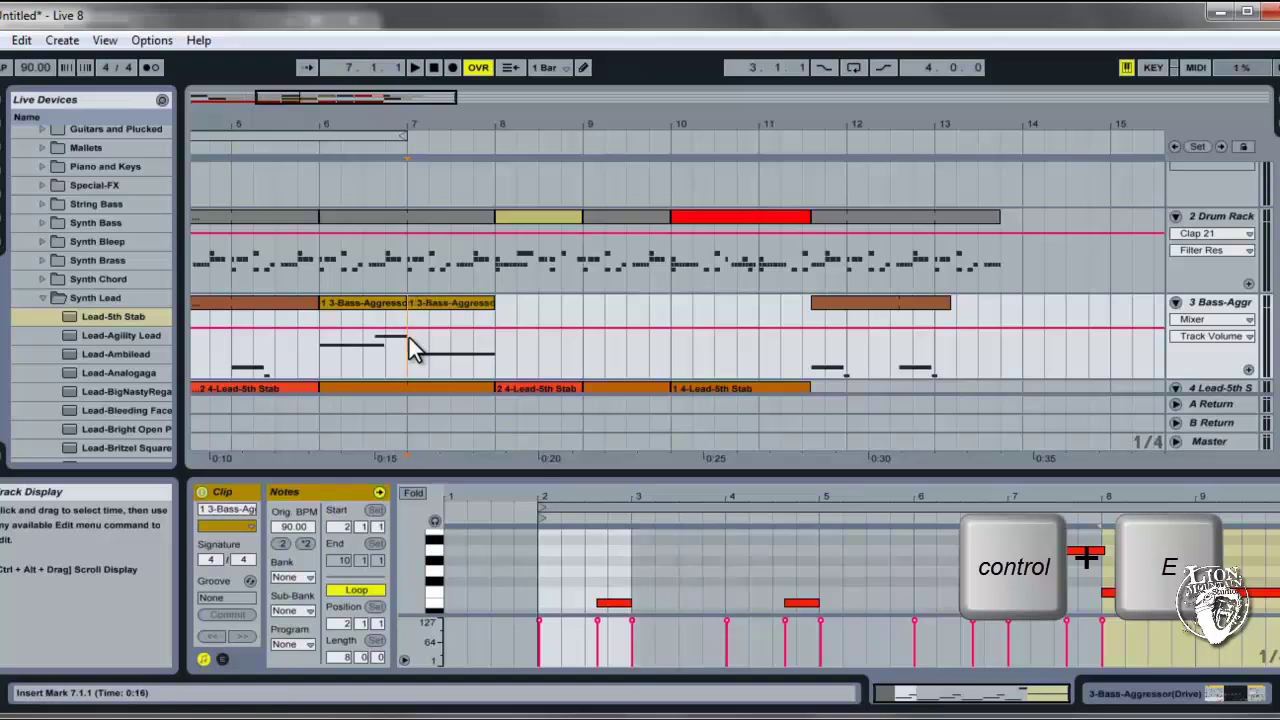
left_click_drag(425, 307, 517, 304)
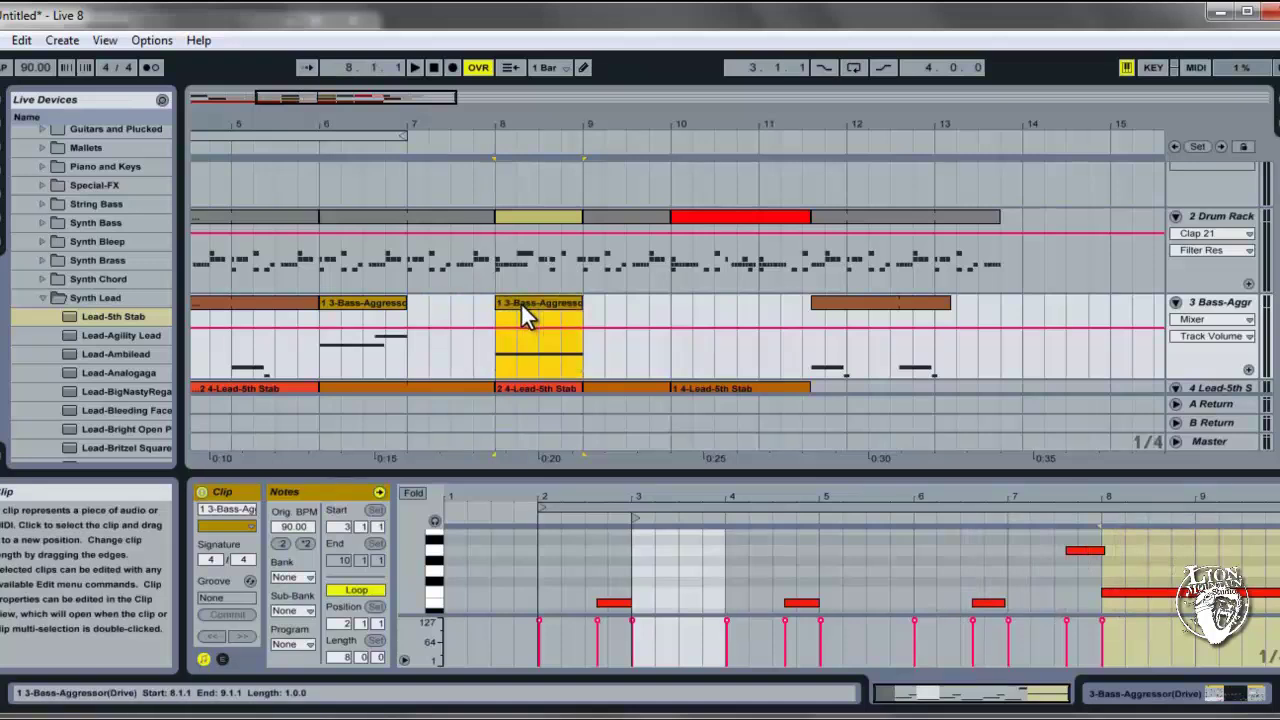
- Duplicate the bass clip starting at 11.3.2 repeatedly, end to end, until the copies reach about bar 29
left_click(835, 302)
key("ctrl+d")
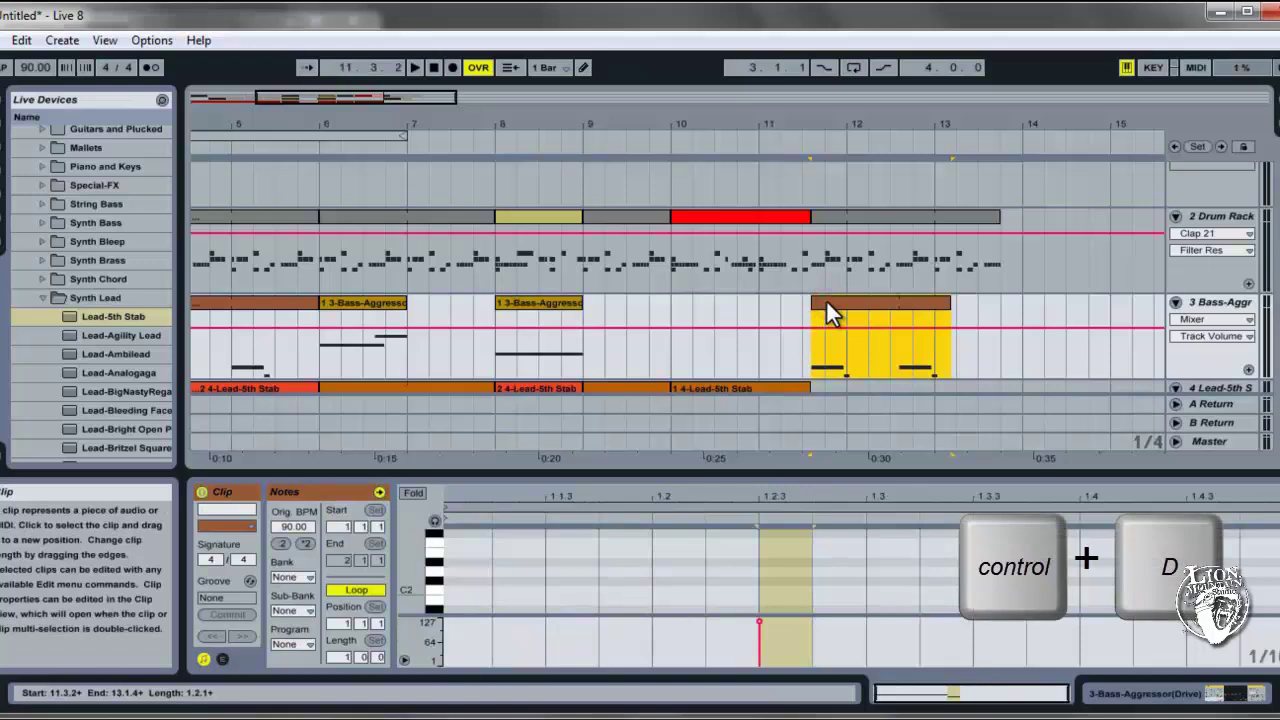
key("ctrl+d")
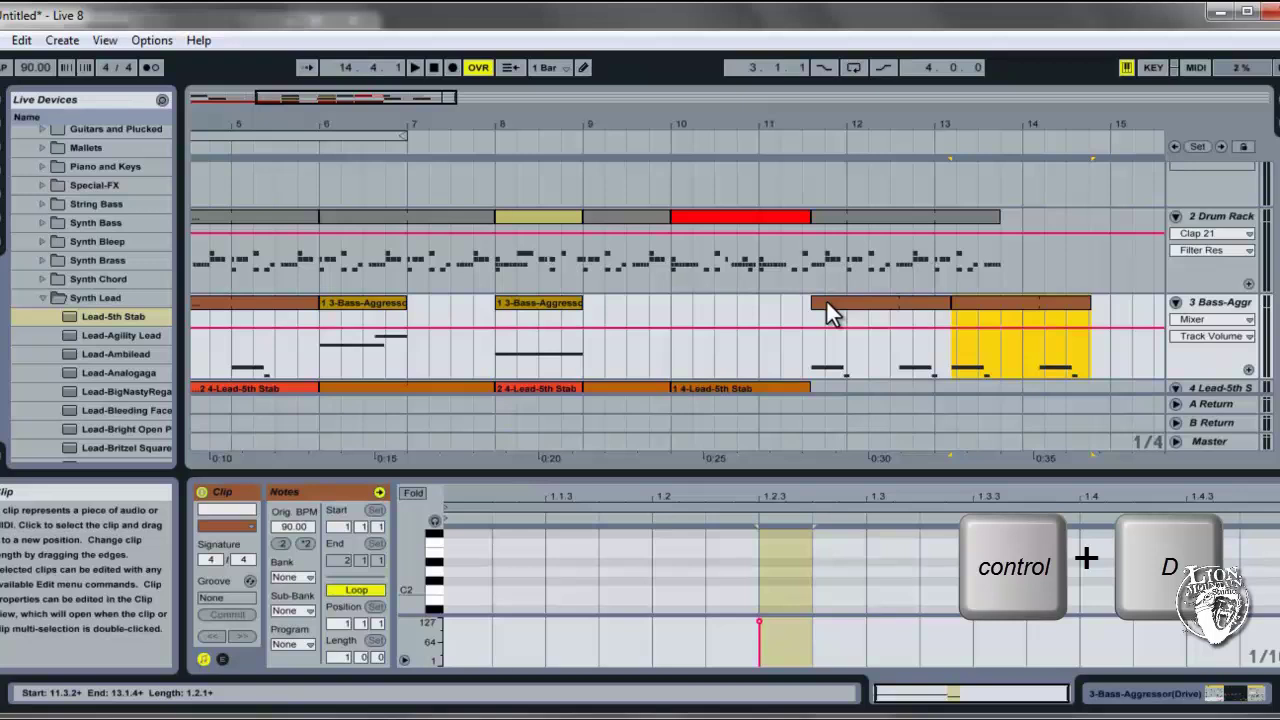
key("ctrl+d")
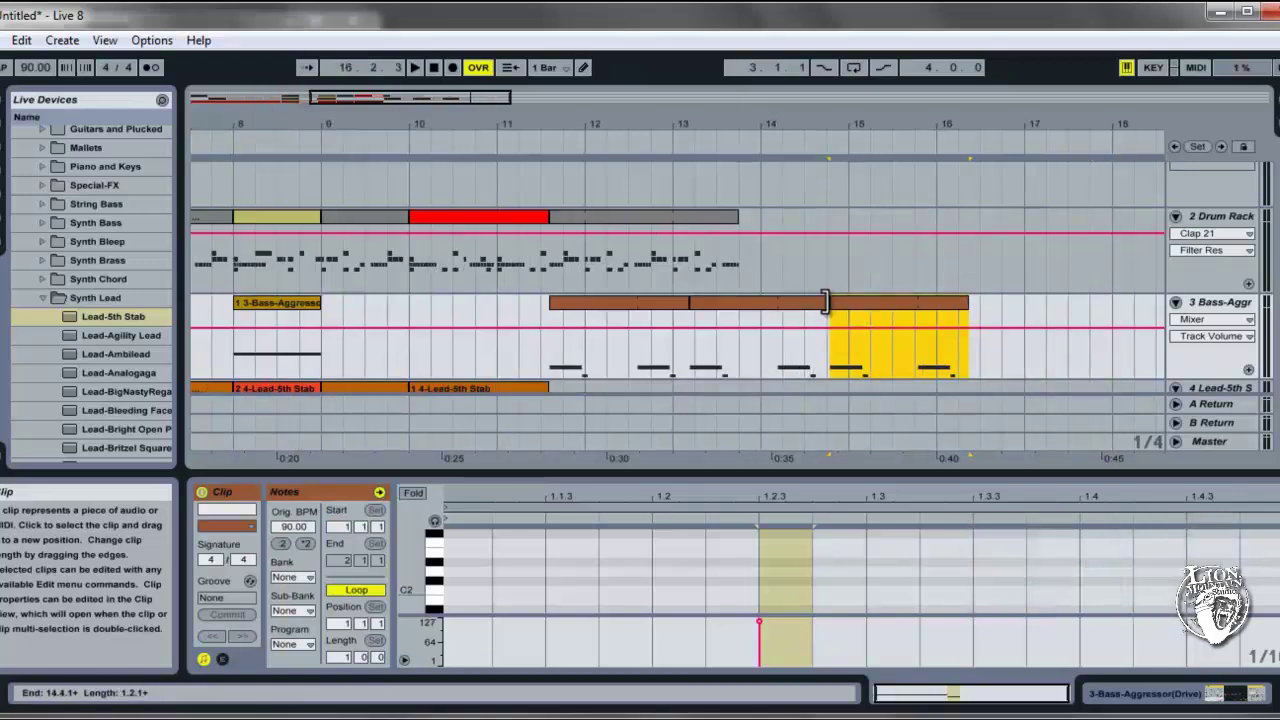
key("ctrl+d")
key("ctrl+d")
key("ctrl+d")
key("ctrl+d")
key("ctrl+d")
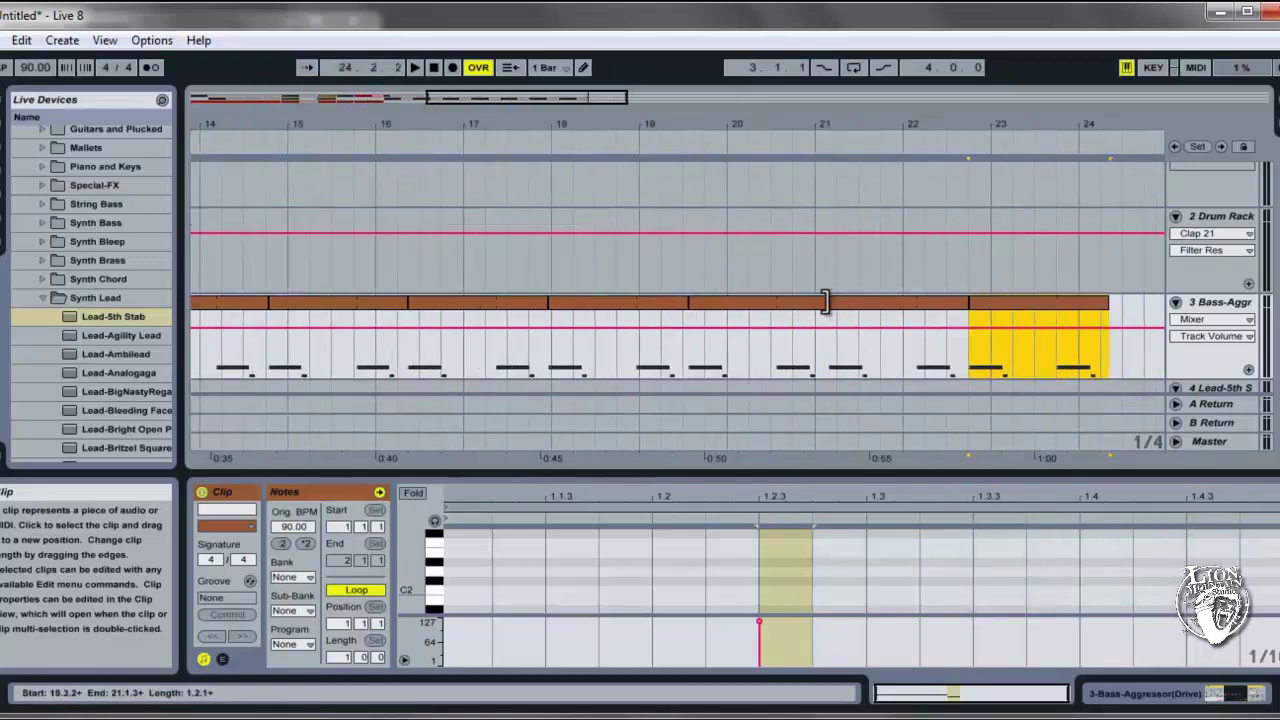
key("ctrl+d")
key("ctrl+d")
key("ctrl+d")
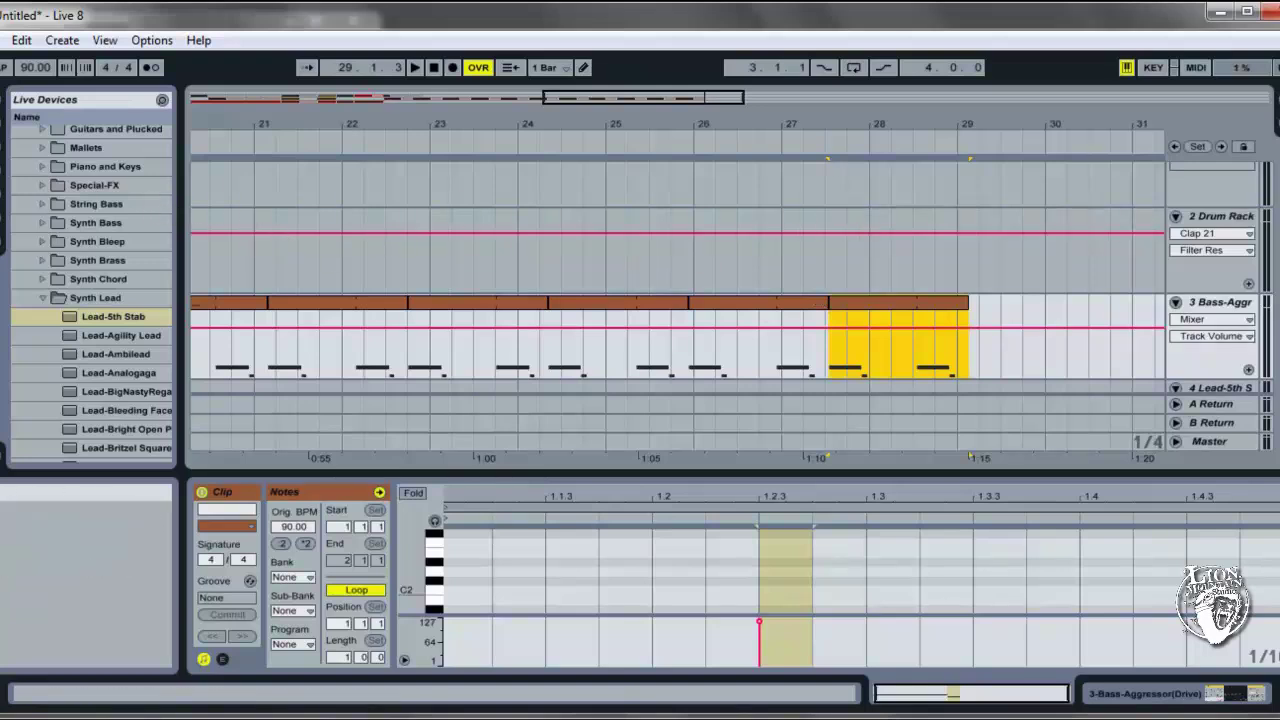
left_click_drag(1274, 196, 1277, 214)
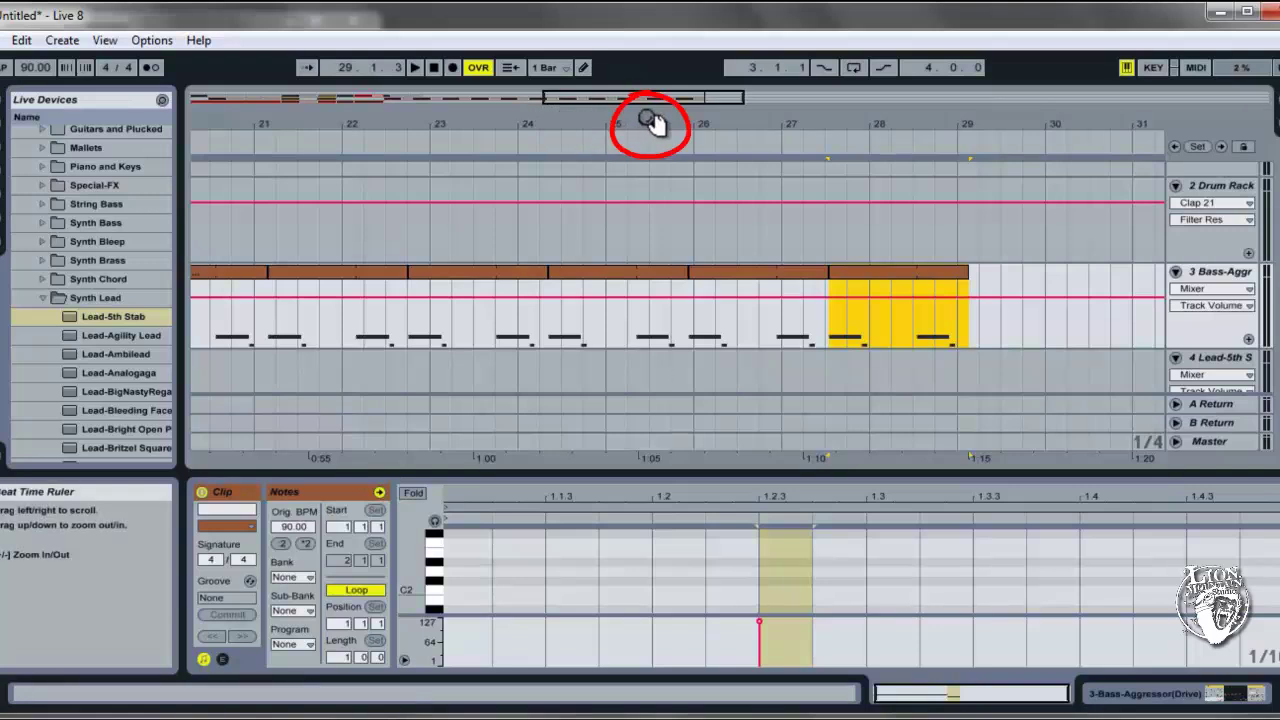
left_click_drag(650, 118, 1154, 120)
left_click_drag(507, 119, 392, 118)
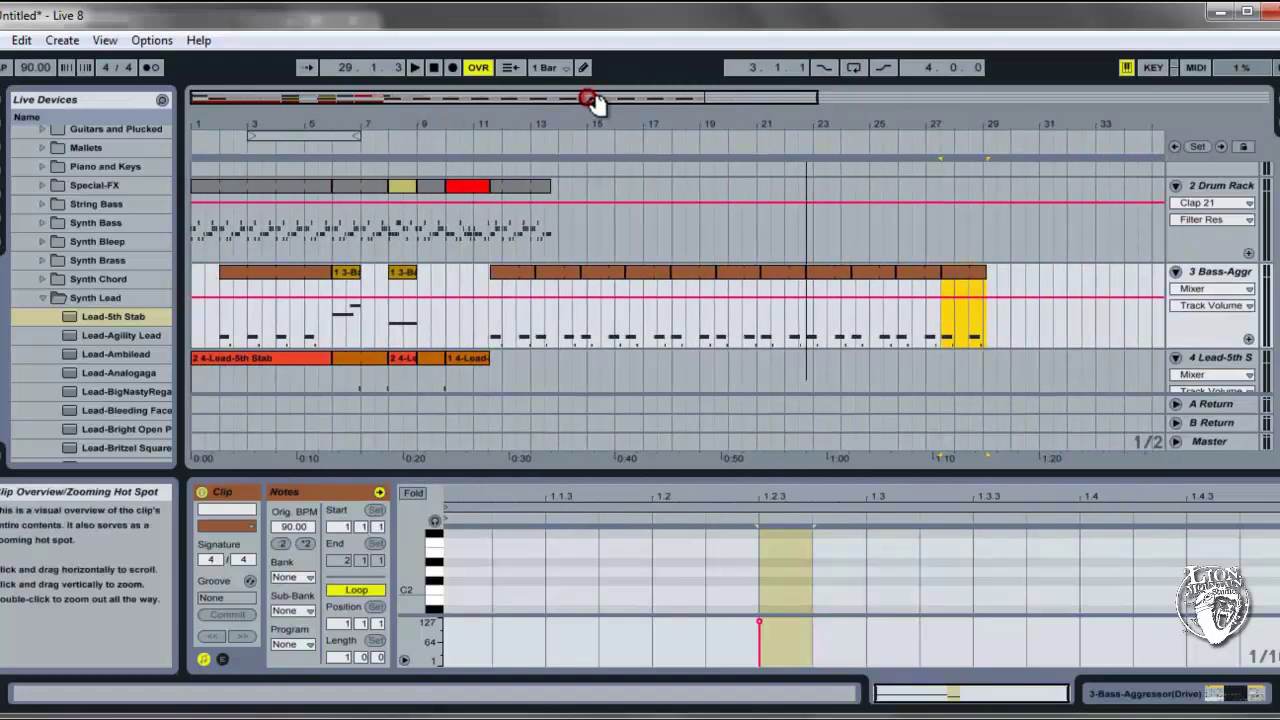
mouse_move(591, 101)
left_mouse_down()
mouse_move(574, 94)
mouse_move(594, 106)
left_mouse_up()
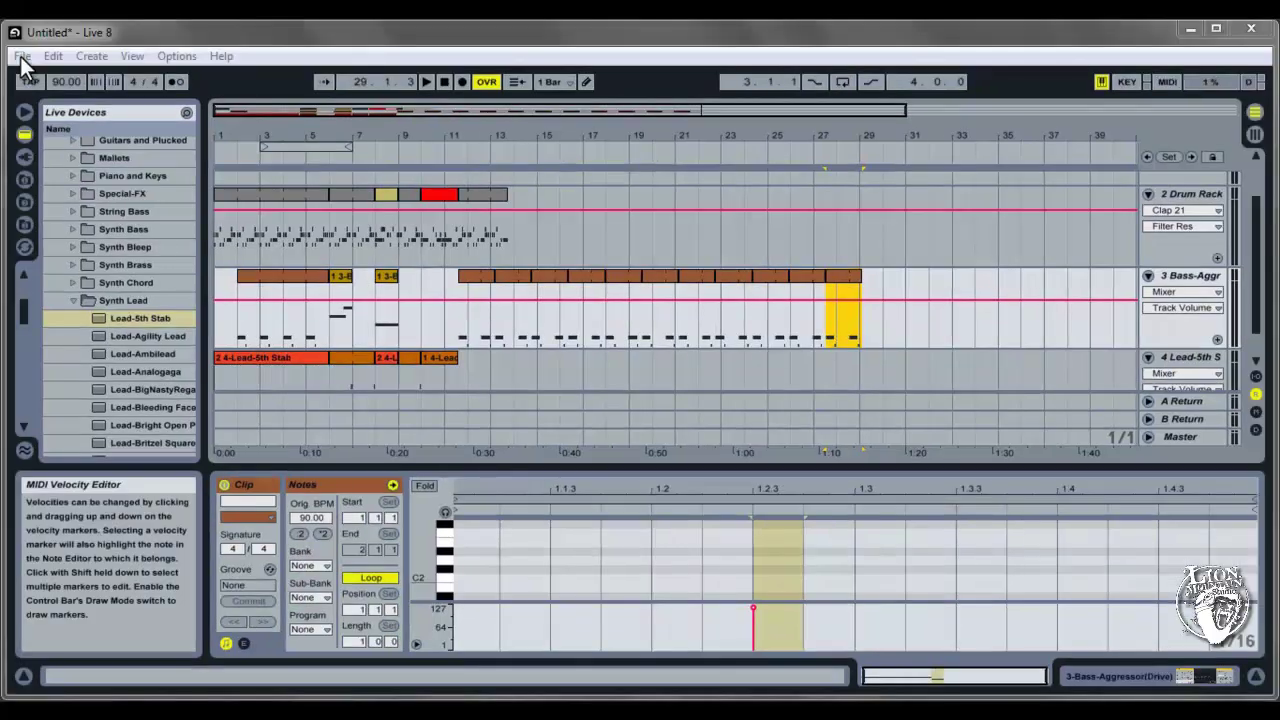
- Start saving the Live Set and create a new folder named MyRecord on the Desktop
left_click(21, 57)
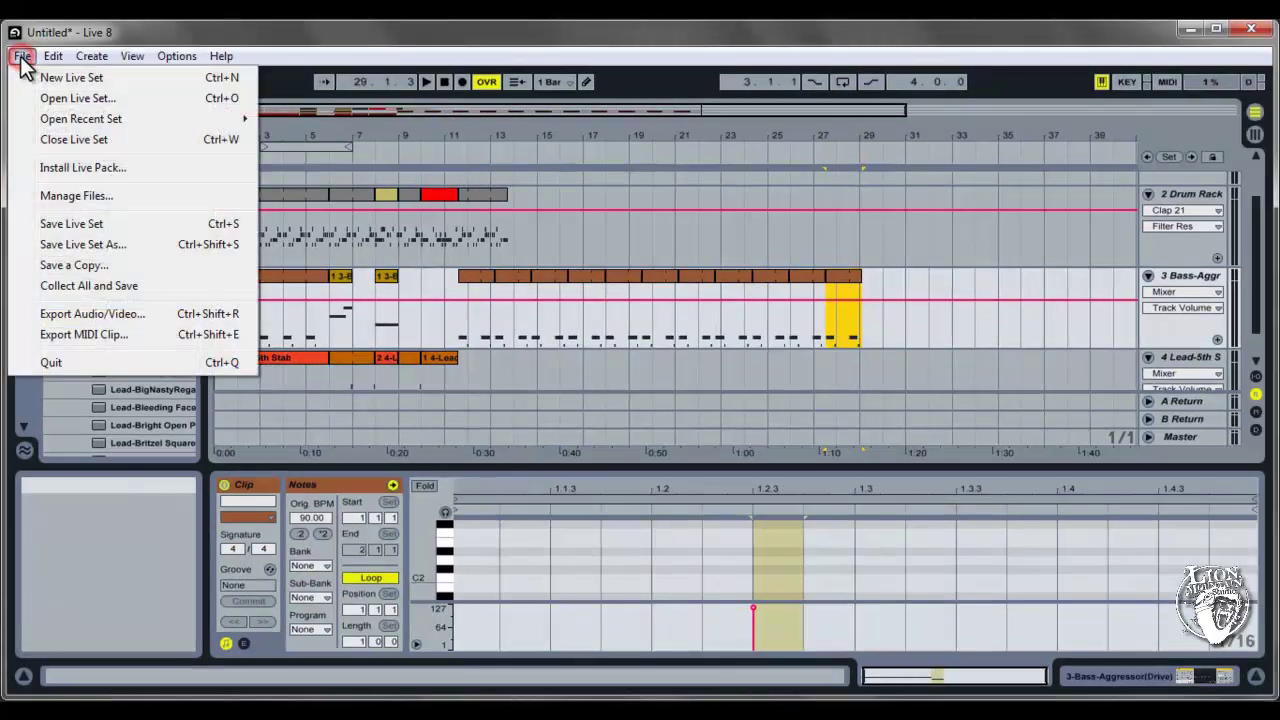
left_click(72, 226)
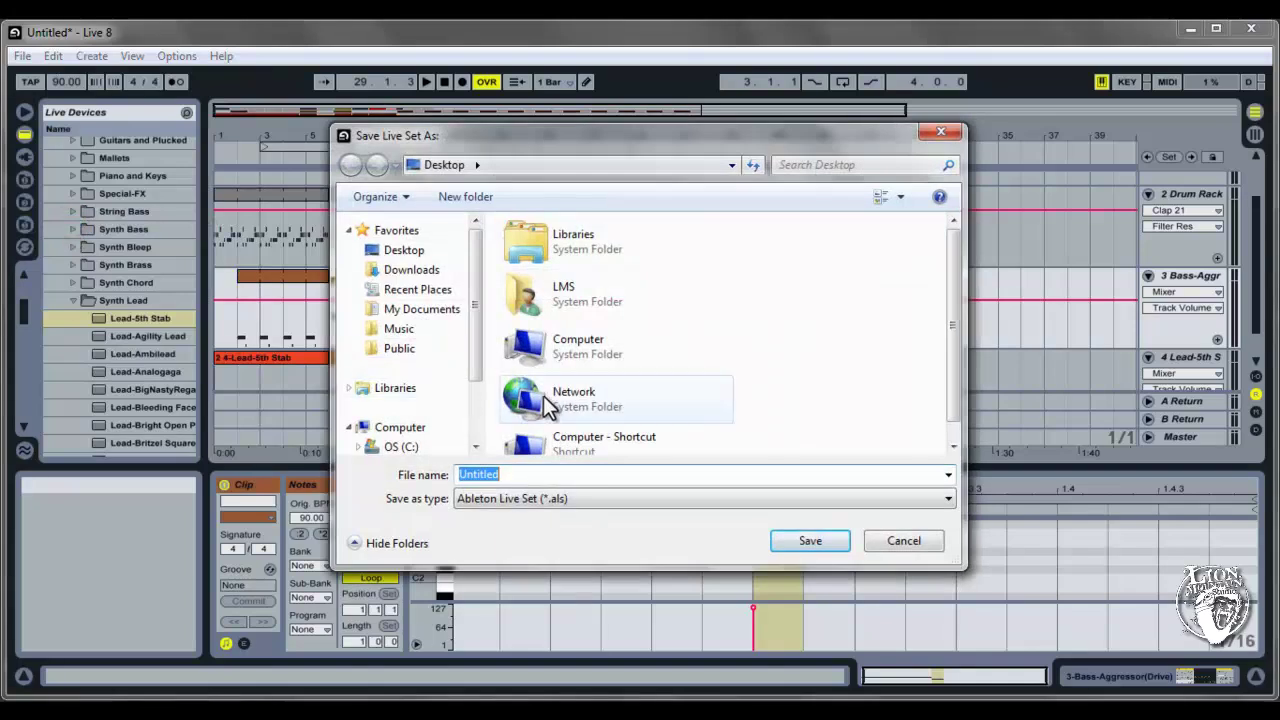
left_click(467, 200)
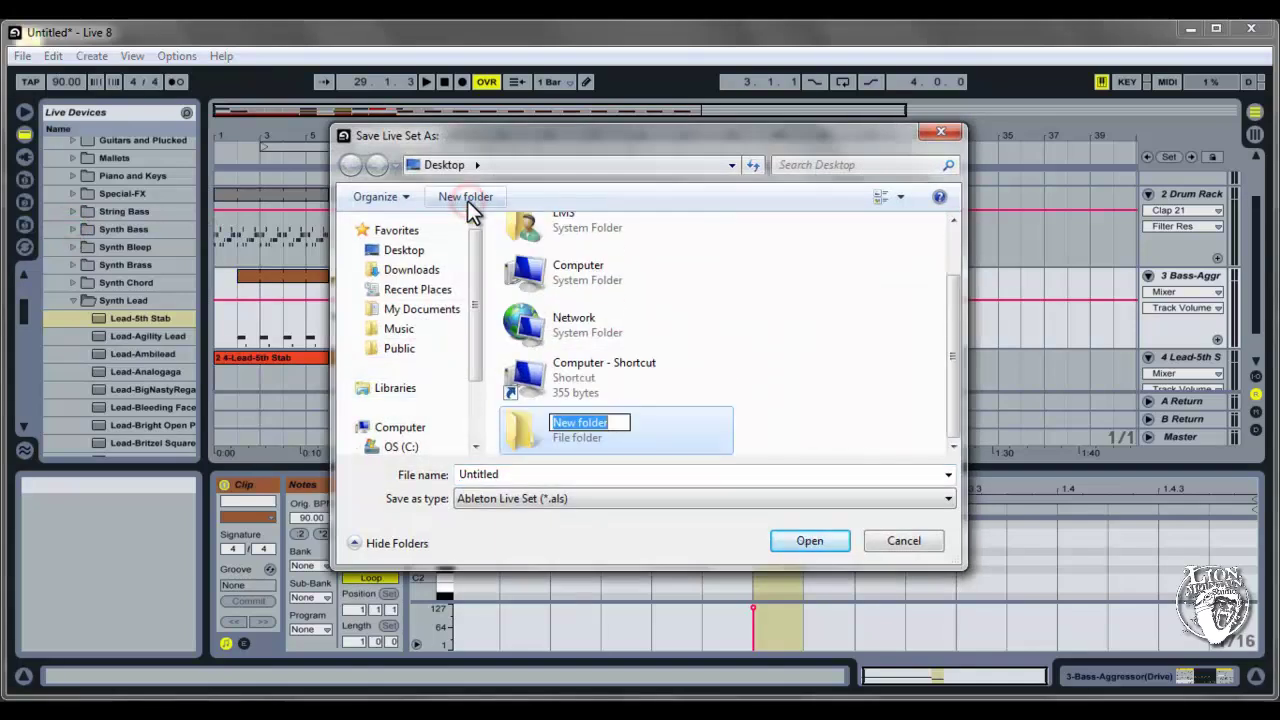
type("MyRecord")
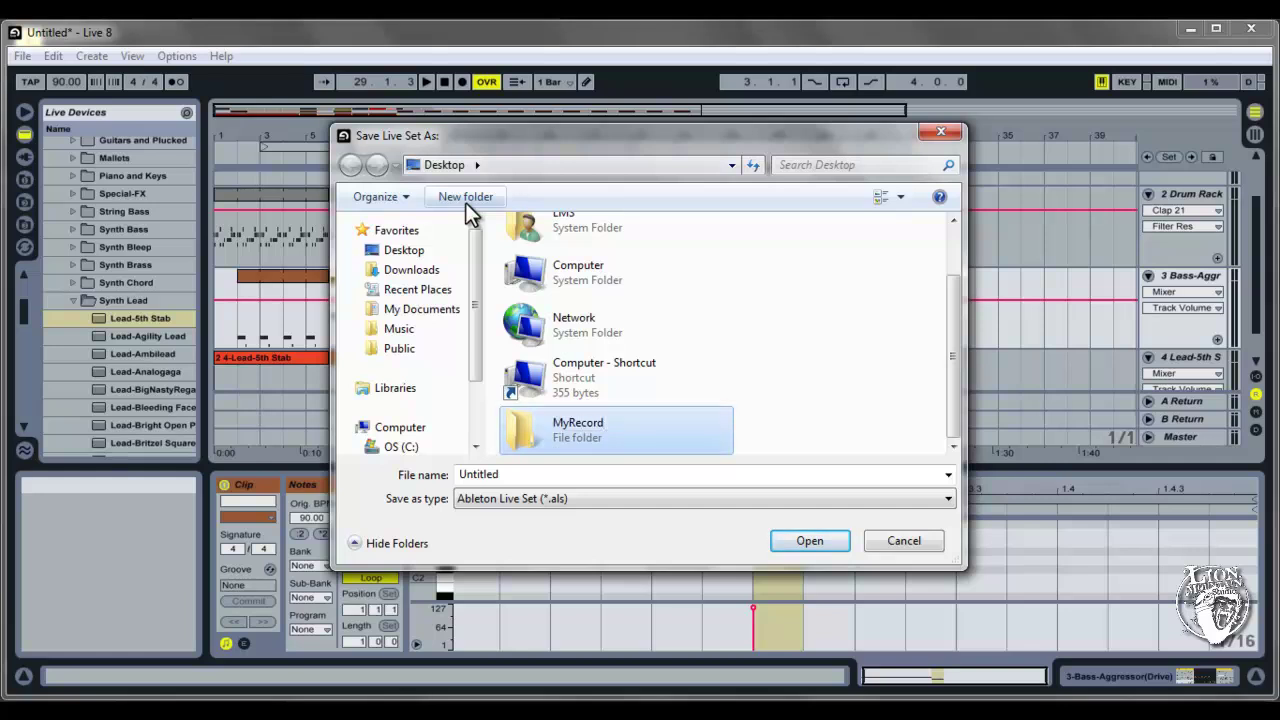
- Name the Live Set Song1 and save it in the MyRecord folder
left_click(513, 476)
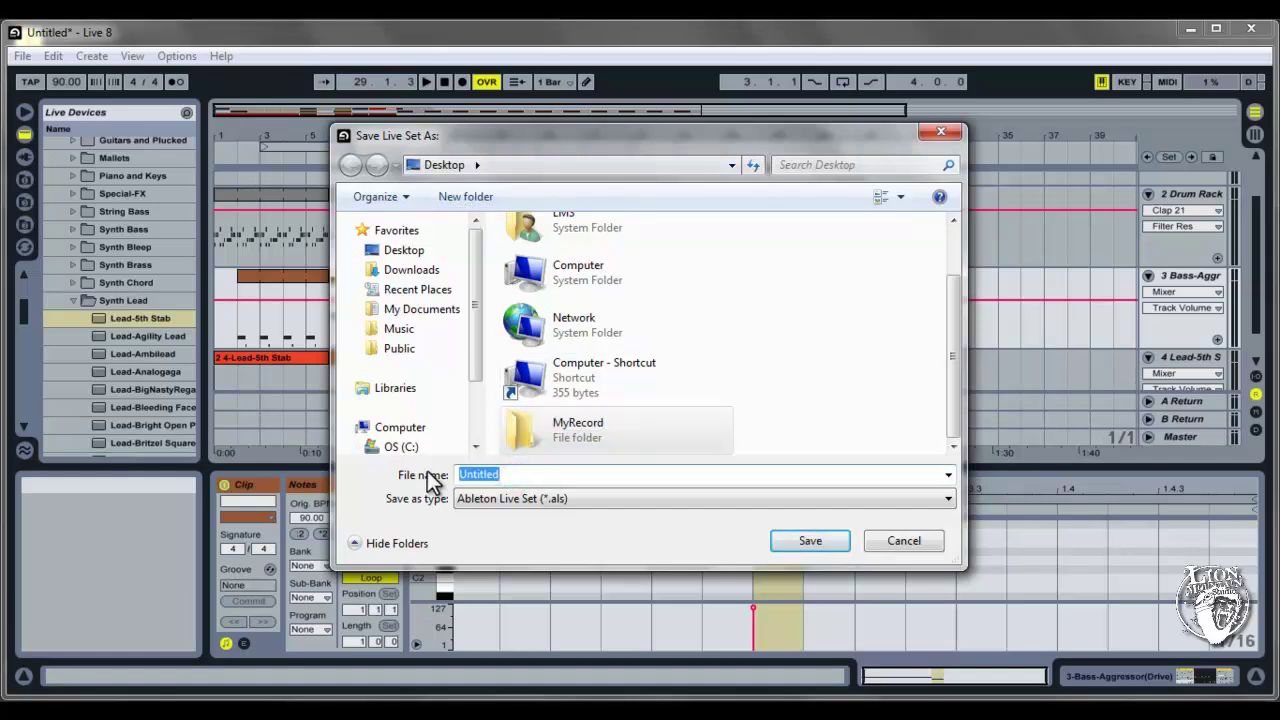
type("Song1")
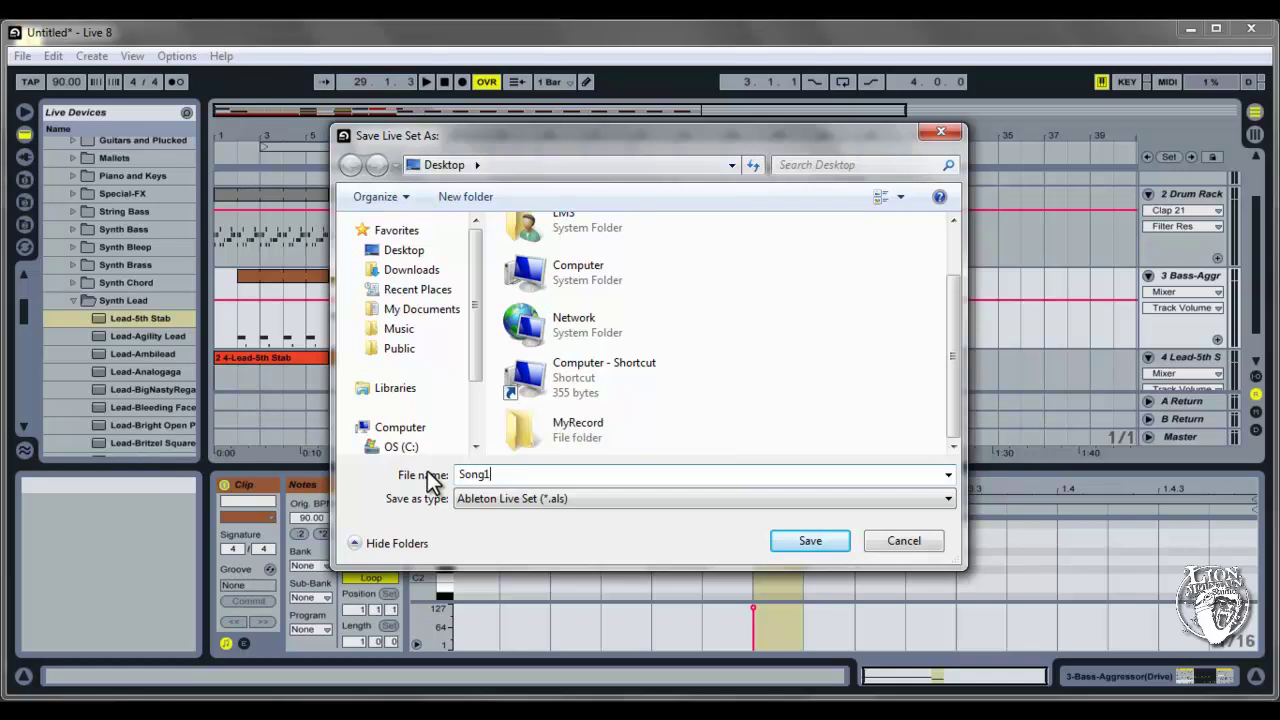
double_click(525, 425)
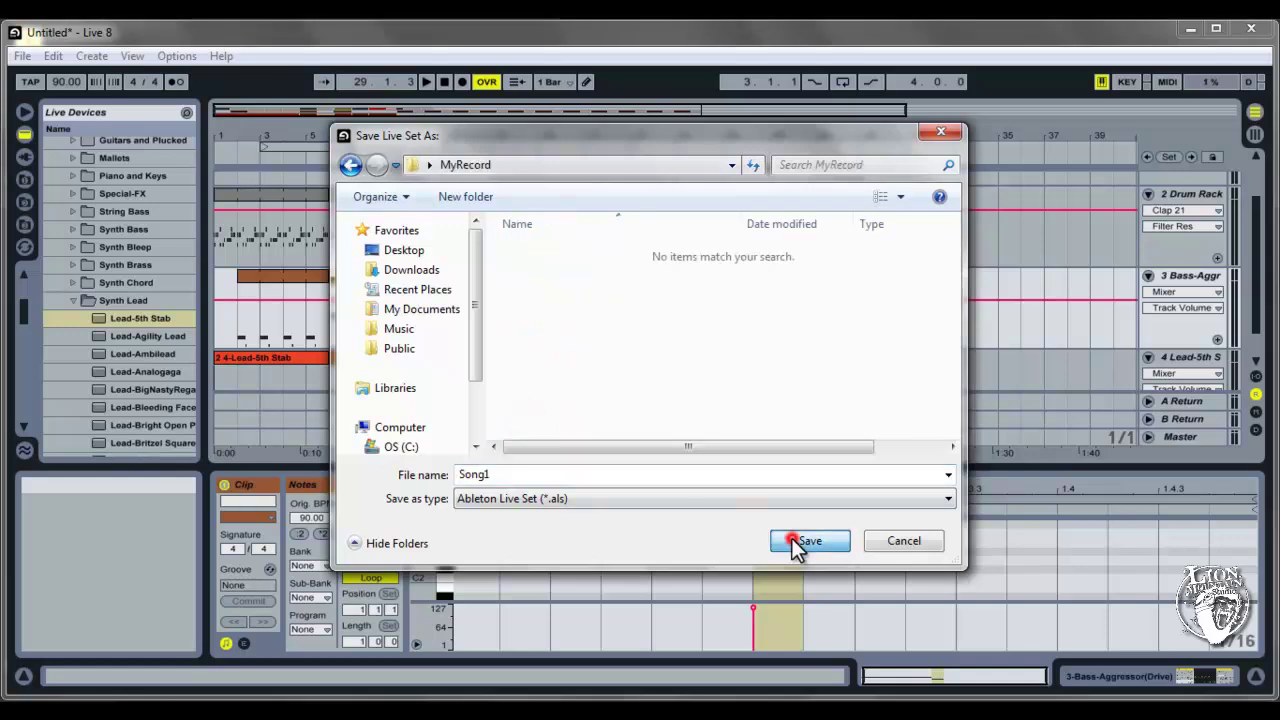
left_click(805, 540)
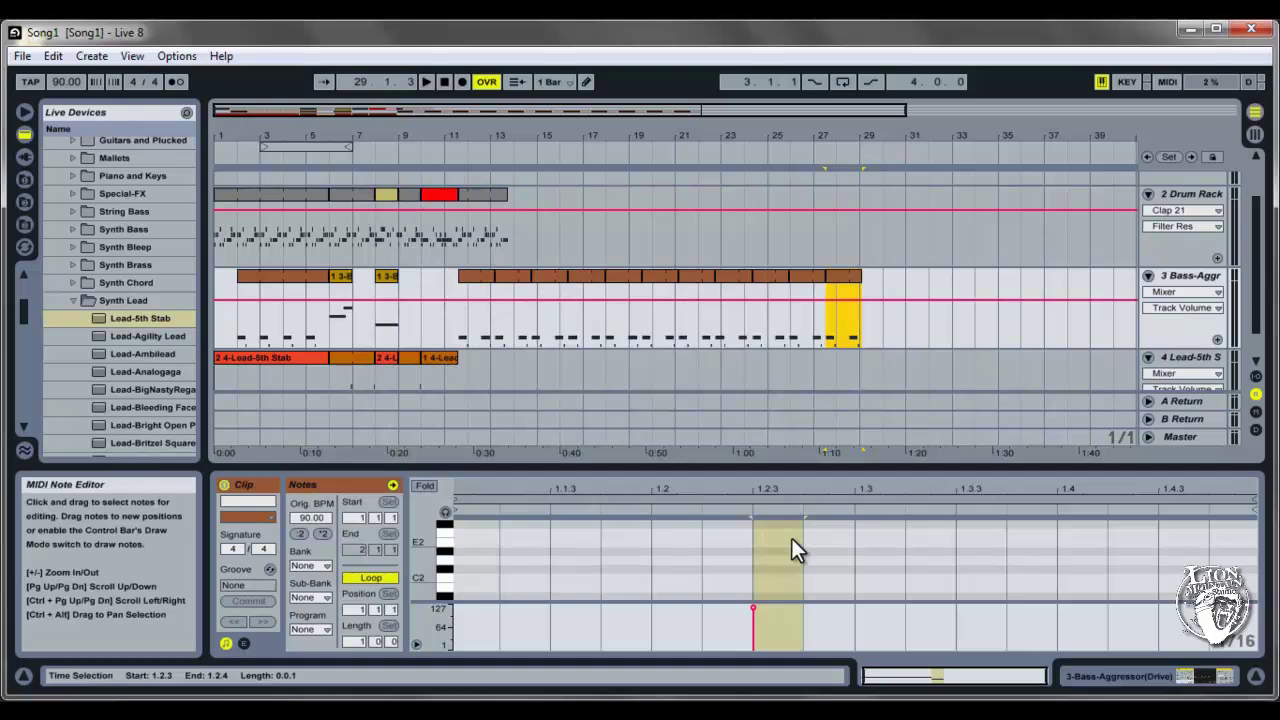